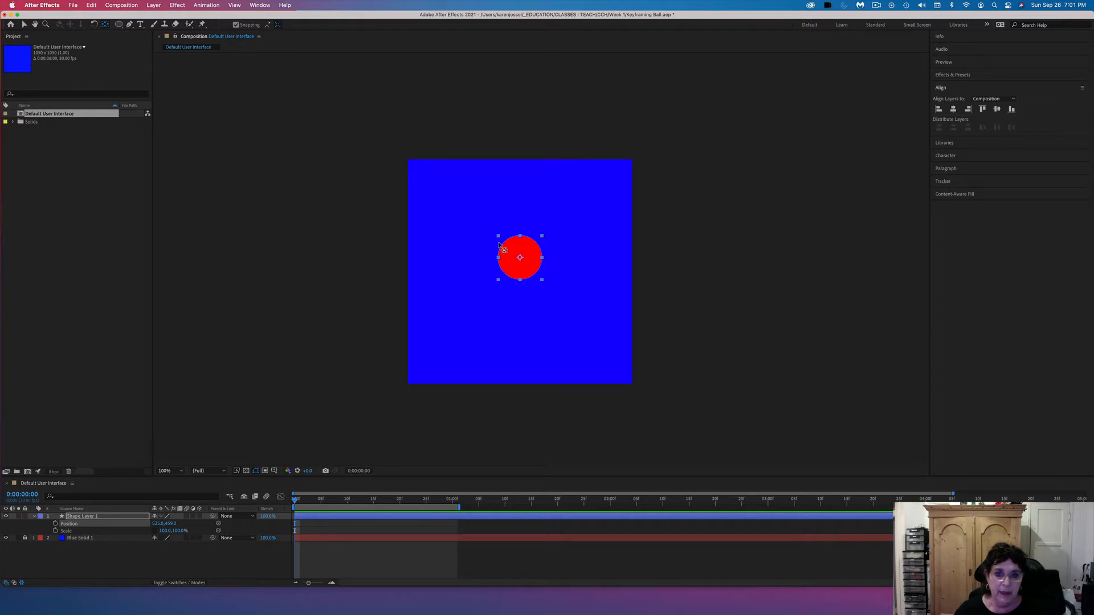
Step: Move the red circle's anchor point from its centre to the middle of its bottom edge
drag(520, 257, 520, 279)
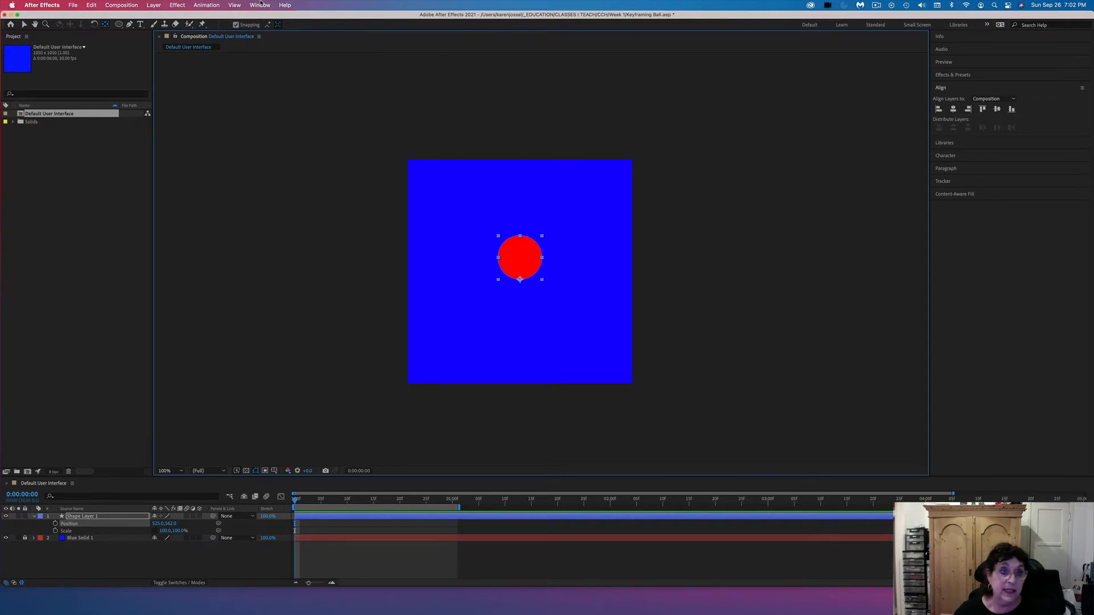
Step: Hide the Align panel and show it again
click(260, 5)
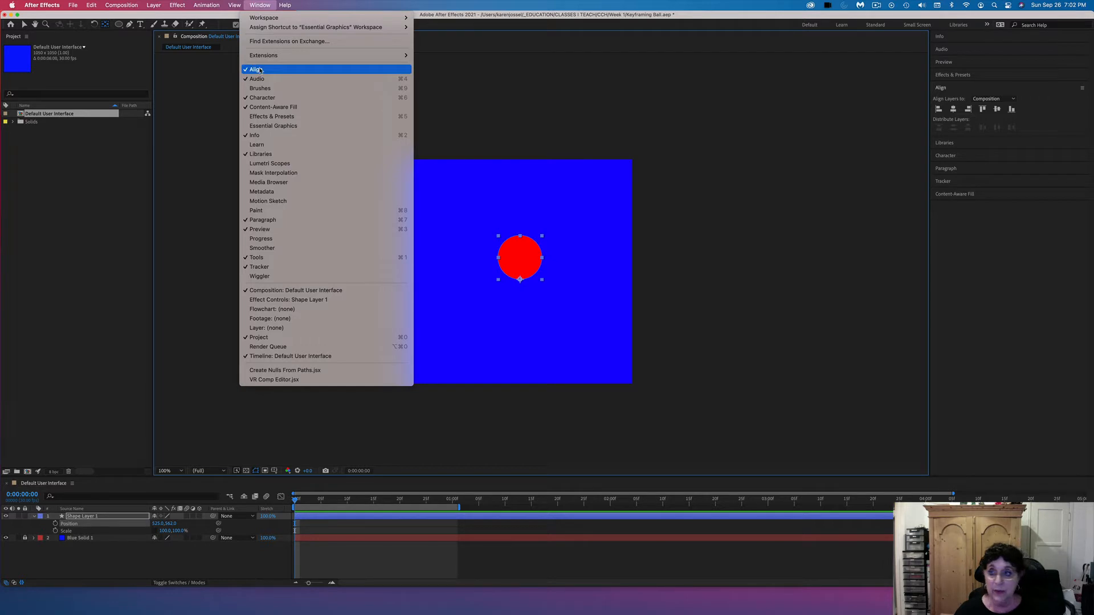
click(260, 70)
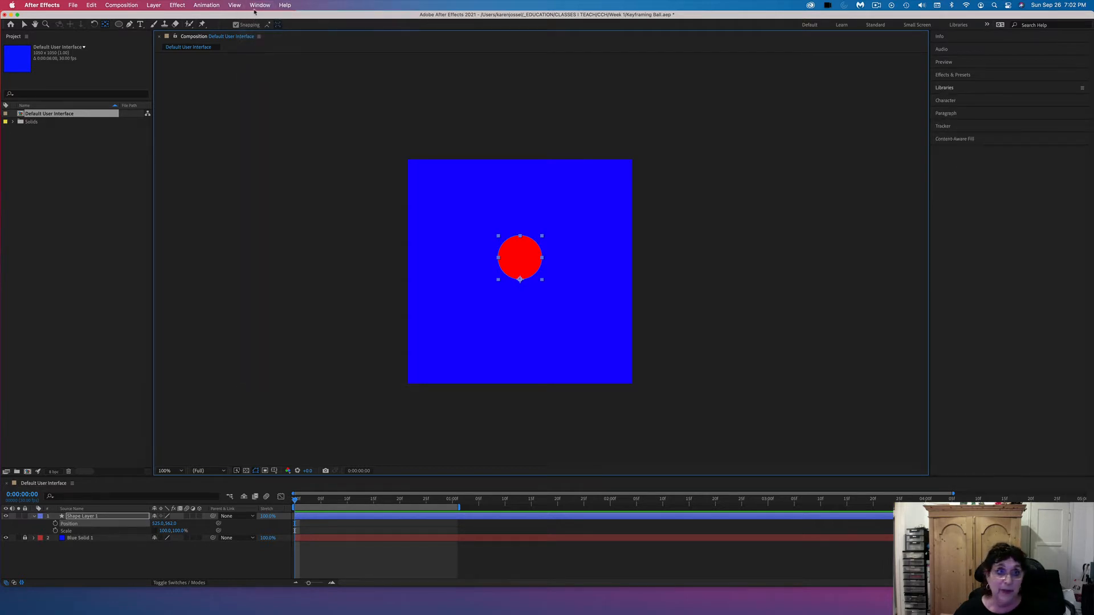
click(258, 5)
click(260, 70)
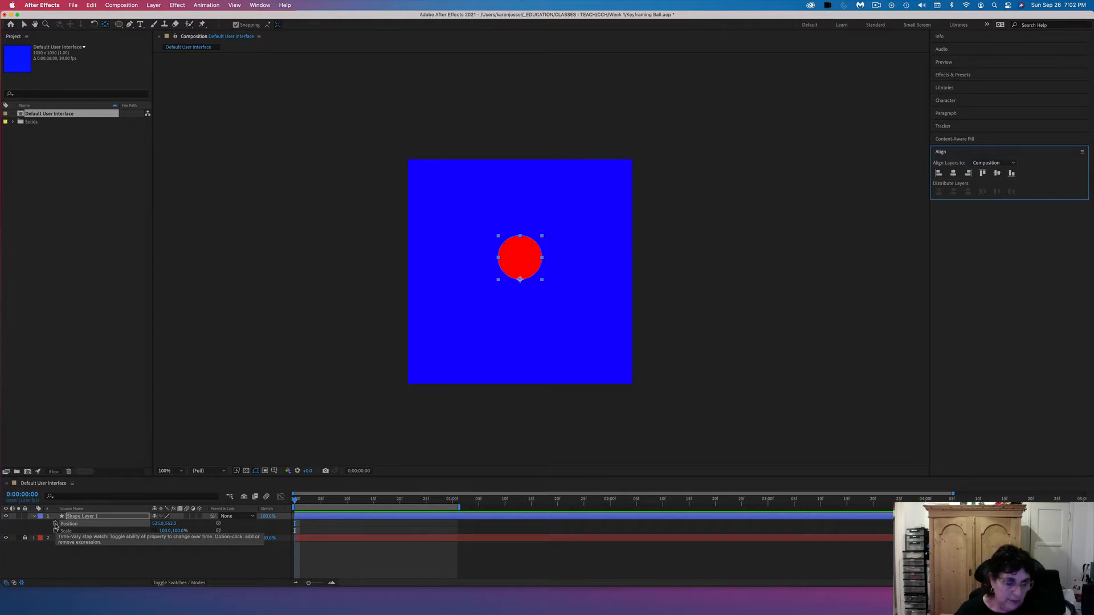
Step: Start keyframing the position of Shape Layer 1 at 0:00:00:00 and move the ball straight up, just above the blue square
click(55, 523)
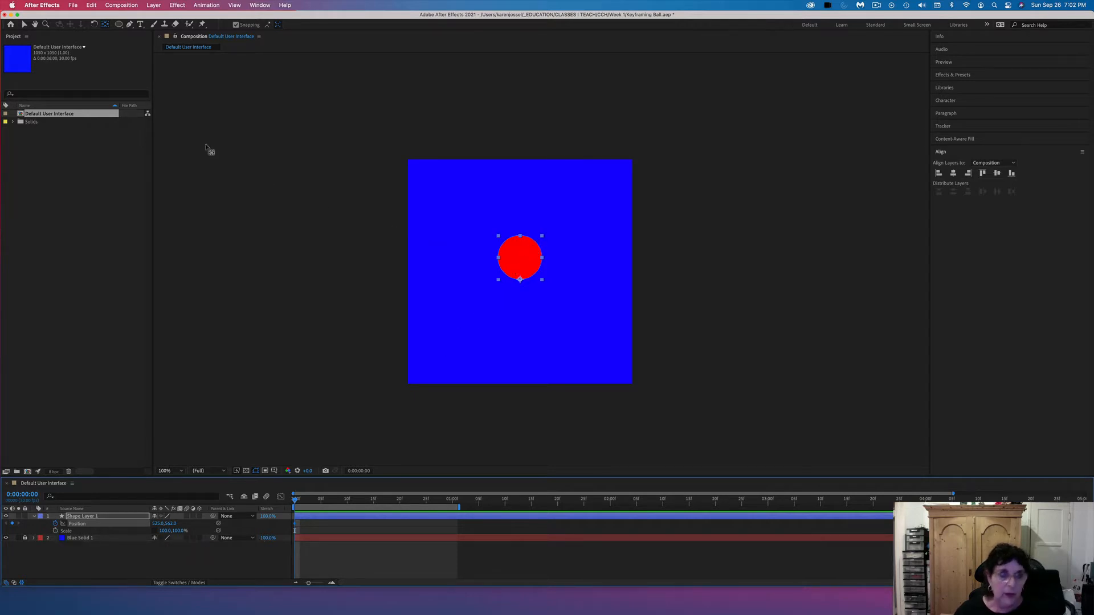
click(24, 25)
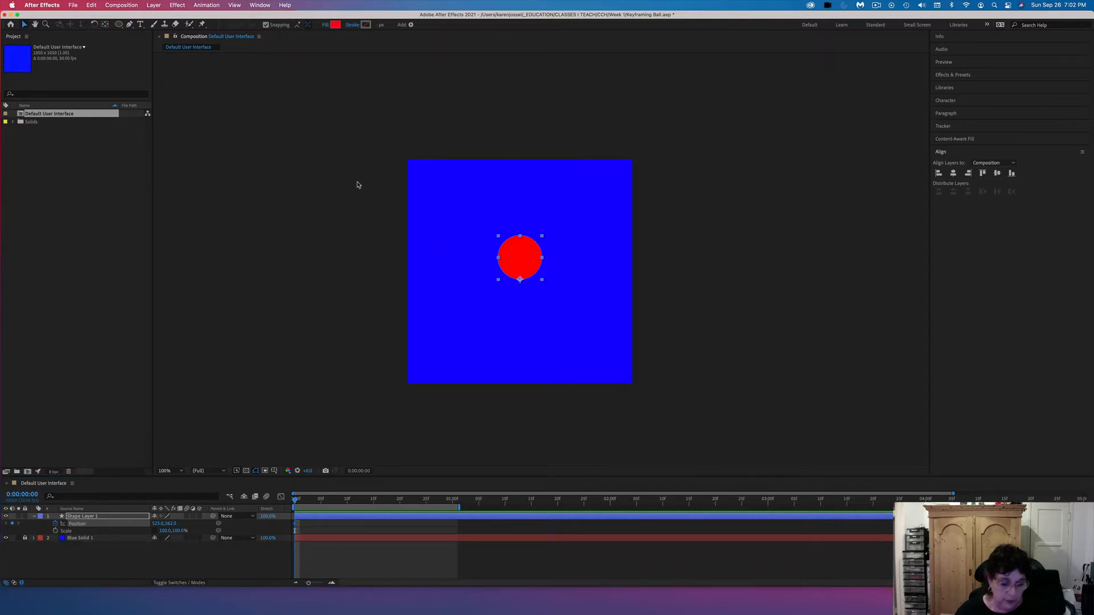
click(518, 268)
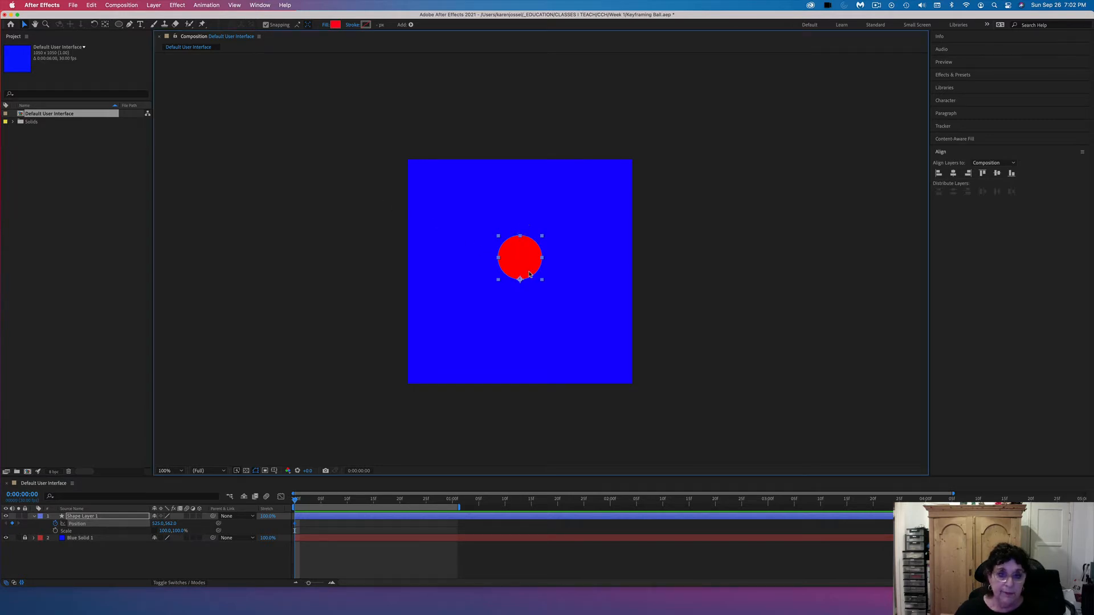
drag(522, 262, 517, 142)
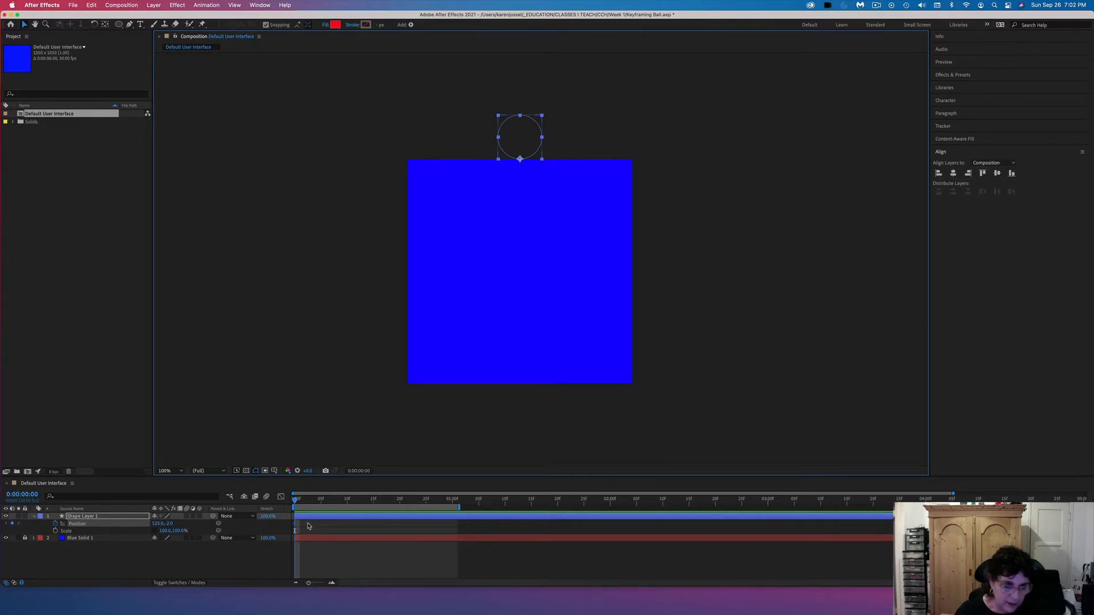
Step: Add a position keyframe at 0:00:00:15 with the ball moved straight down to rest on the blue square's bottom edge
drag(296, 502, 321, 500)
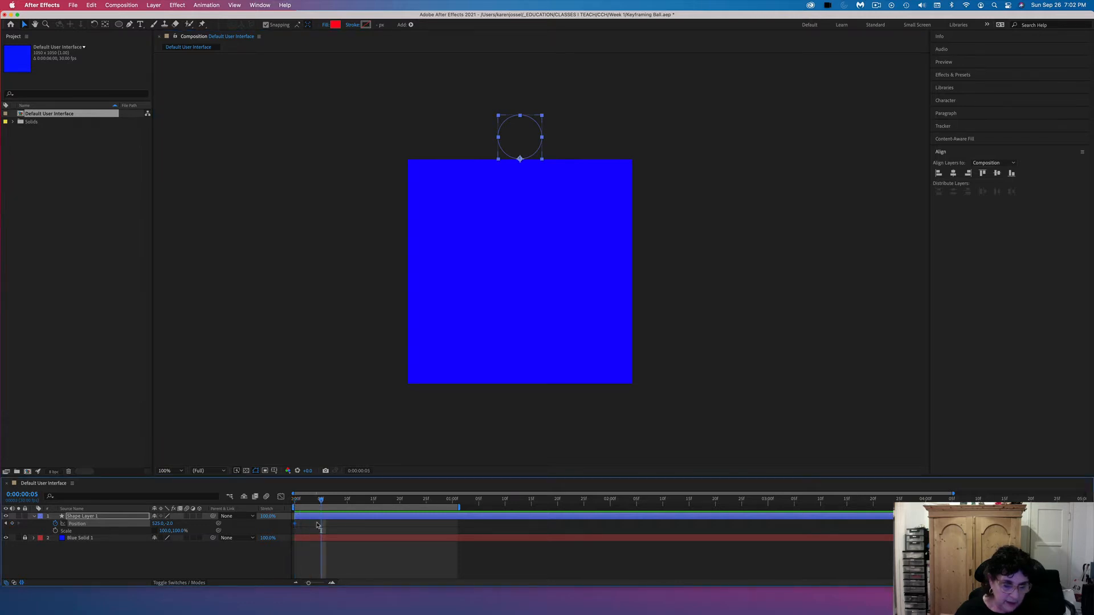
click(311, 569)
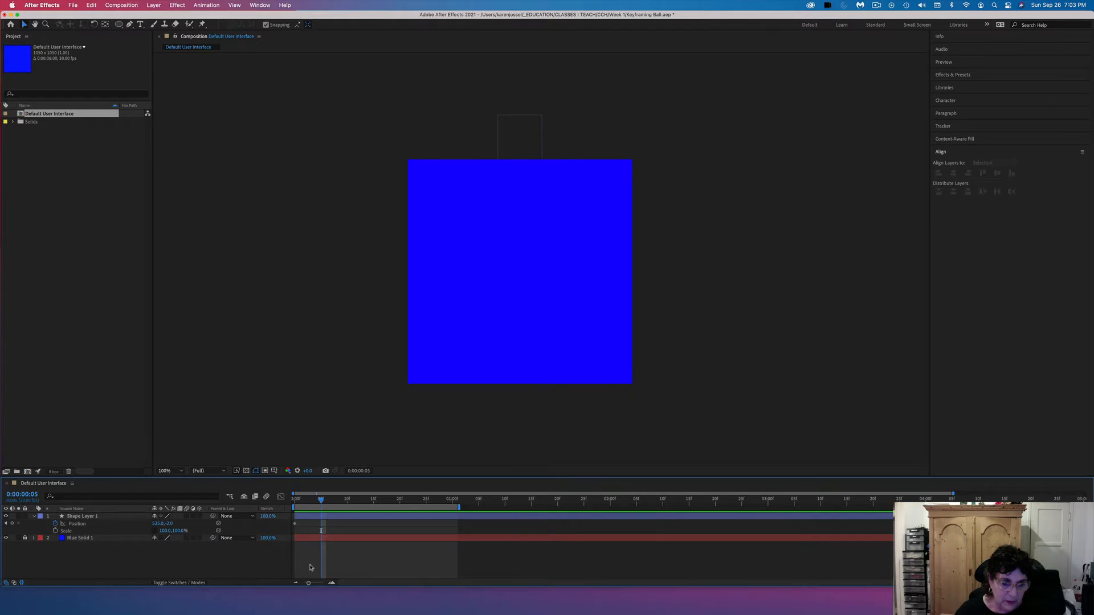
click(374, 501)
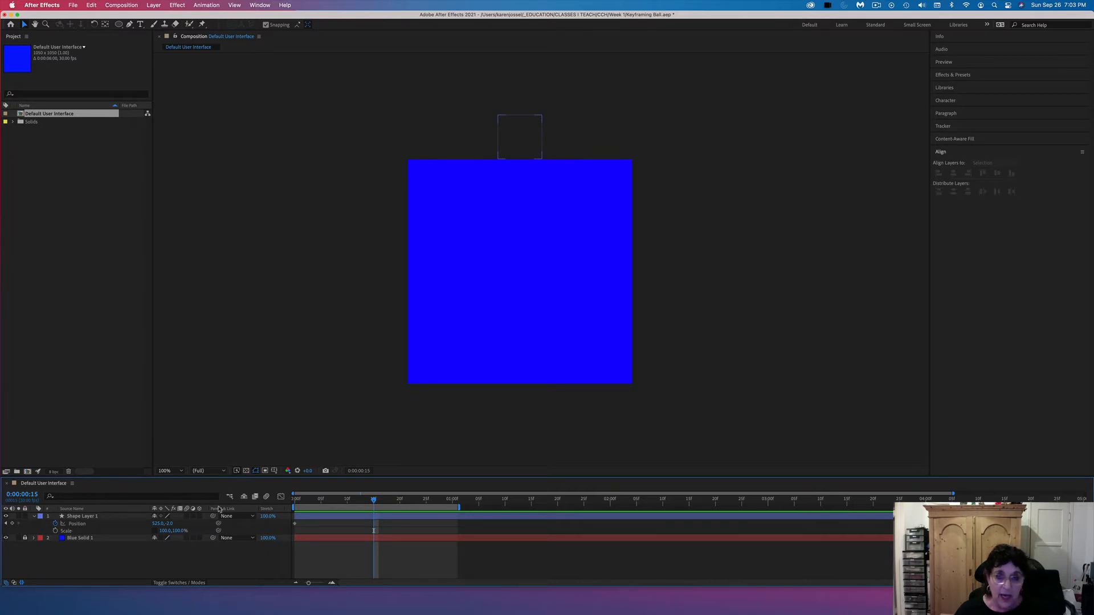
click(531, 138)
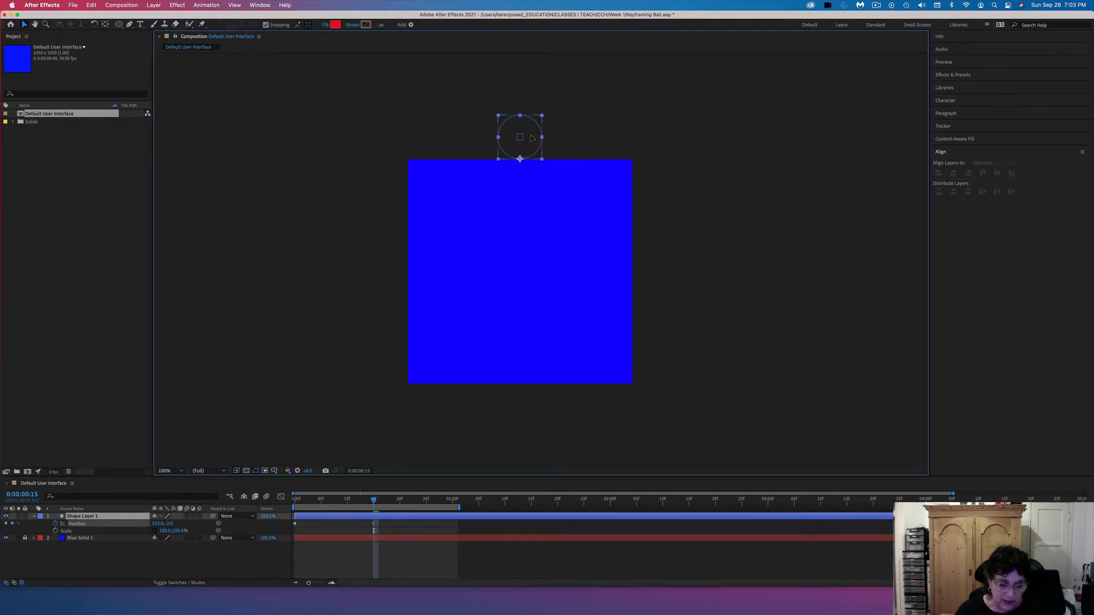
drag(531, 139, 519, 362)
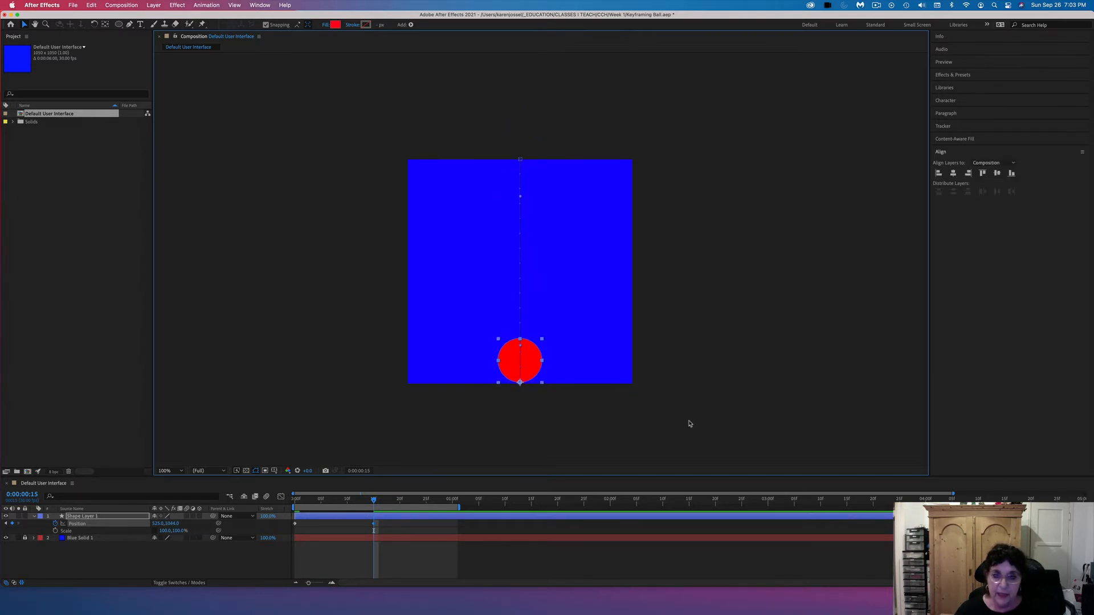
Step: Preview the ball's falling motion from 0:00:00:00 and stop the playback
drag(374, 500, 295, 500)
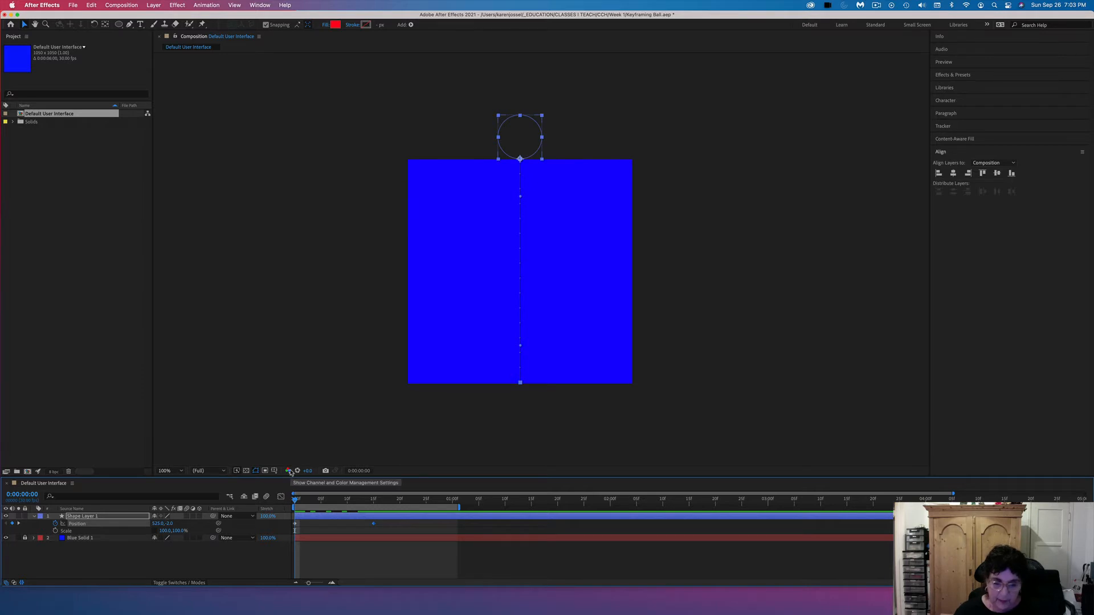
key(space)
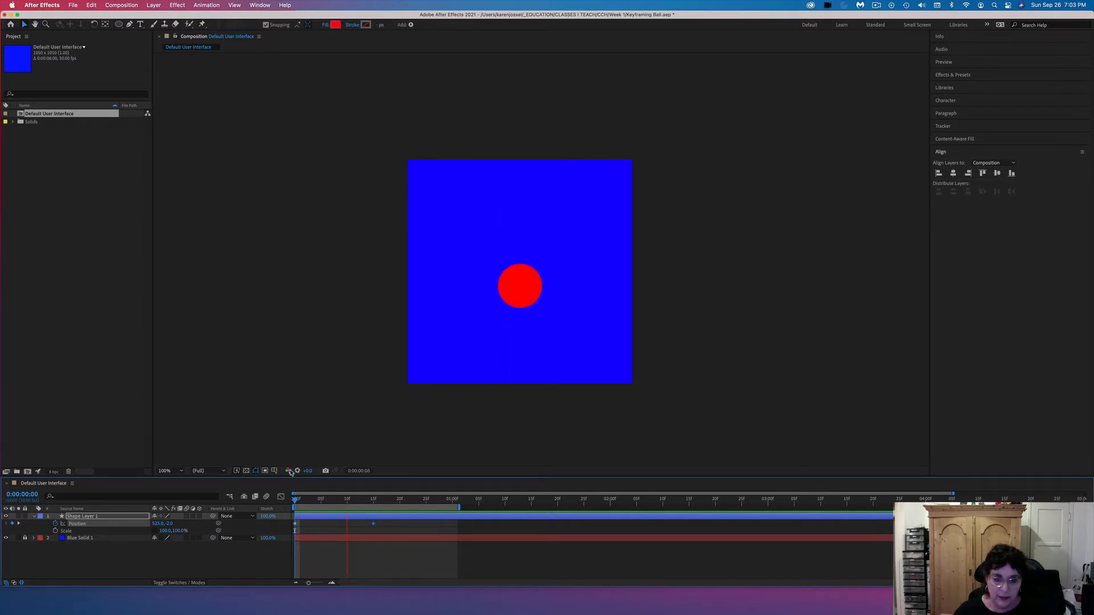
key(space)
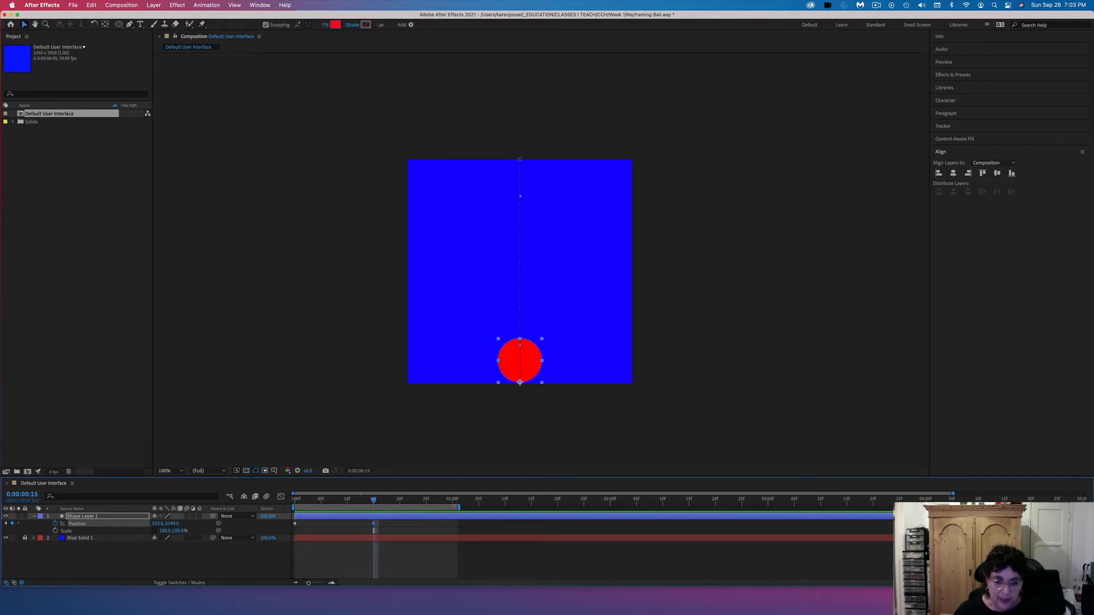
Step: Extend the work area's end further along the timeline, and set it back at 0:00:01:00
mouse_move(456, 507)
mouse_down()
mouse_move(577, 507)
mouse_move(448, 507)
mouse_up()
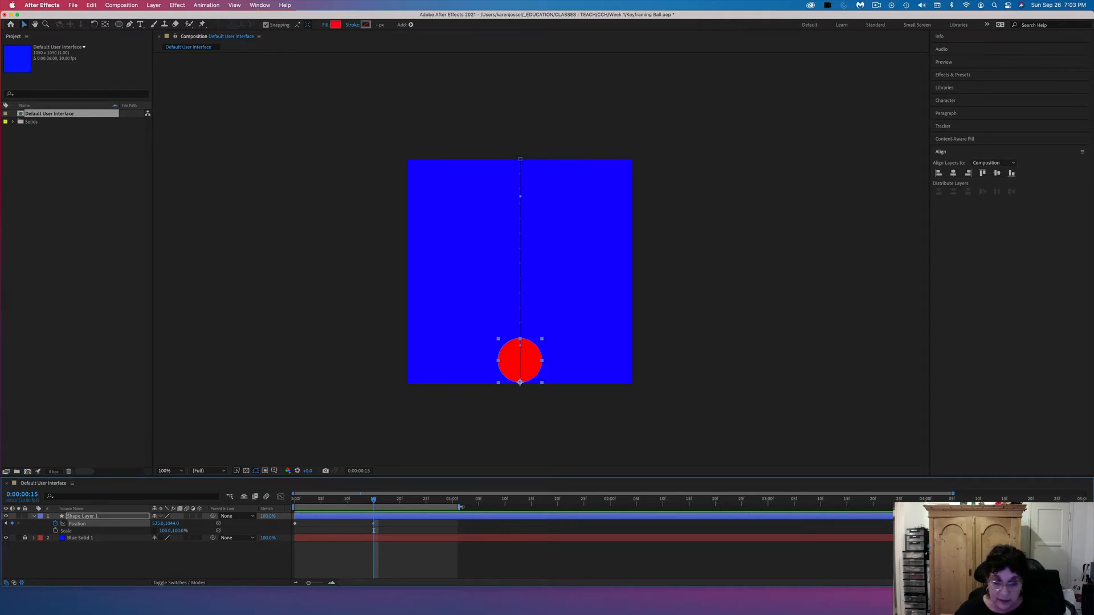
drag(456, 506, 806, 507)
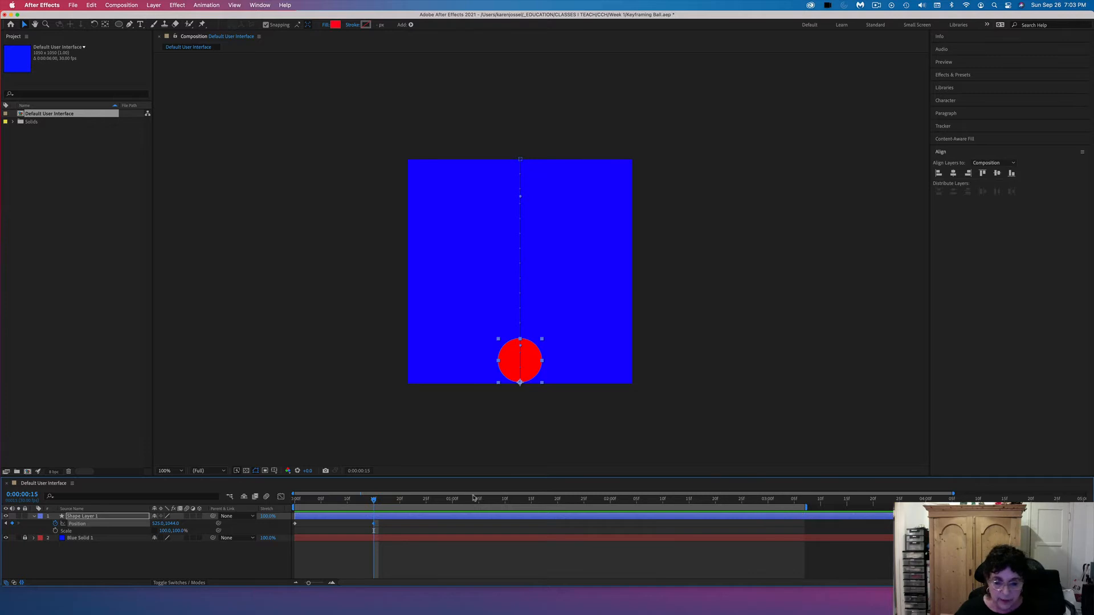
click(453, 505)
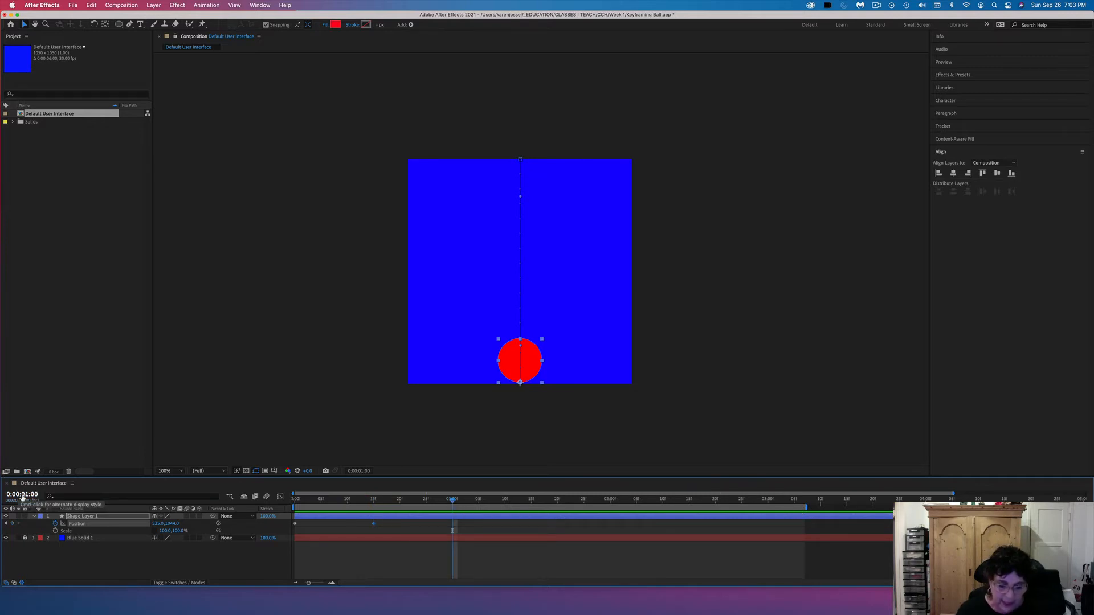
key(n)
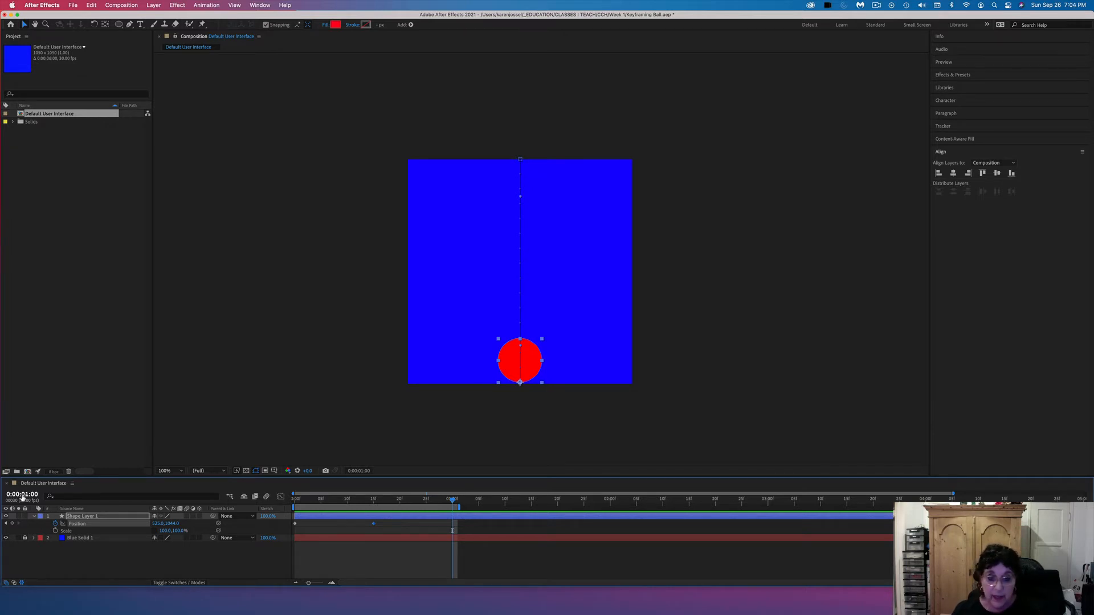
Step: Set the work area's start at 0:00:00:10, and return it to 0:00:00:00
click(347, 505)
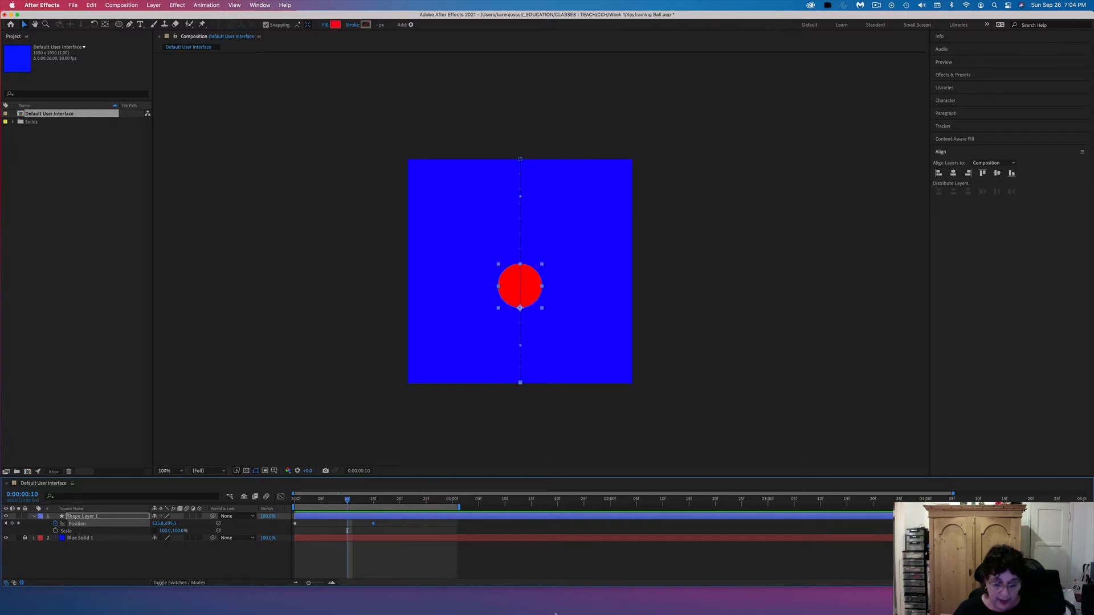
key(b)
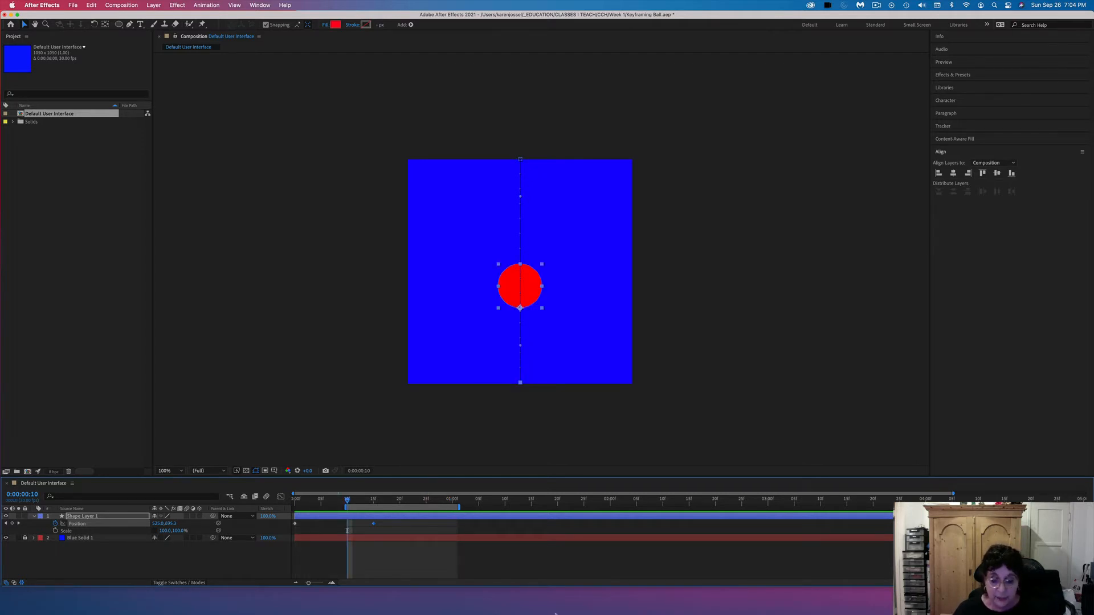
key(Home)
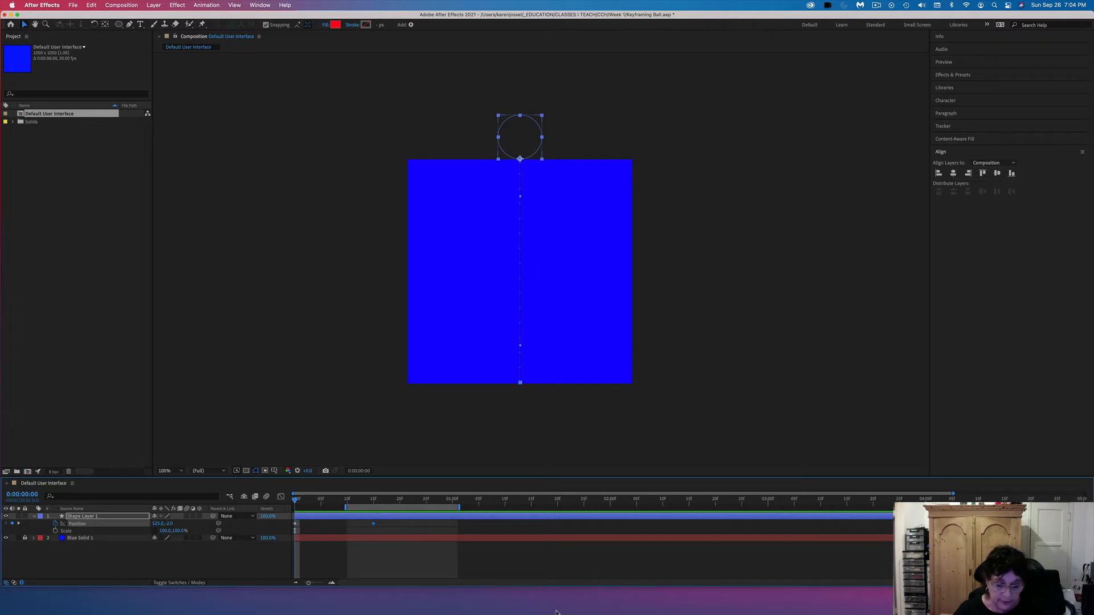
key(b)
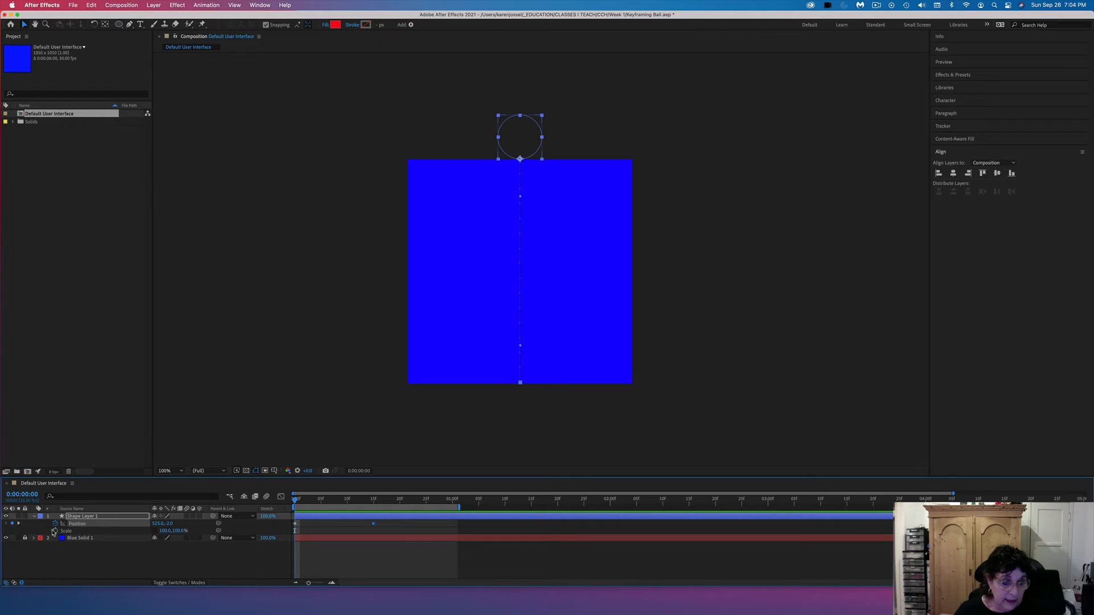
Step: Start keyframing the ball's scale at 0:00:00:00, and set an unlinked scale of 75% width and 125% height at 0:00:00:10
click(54, 531)
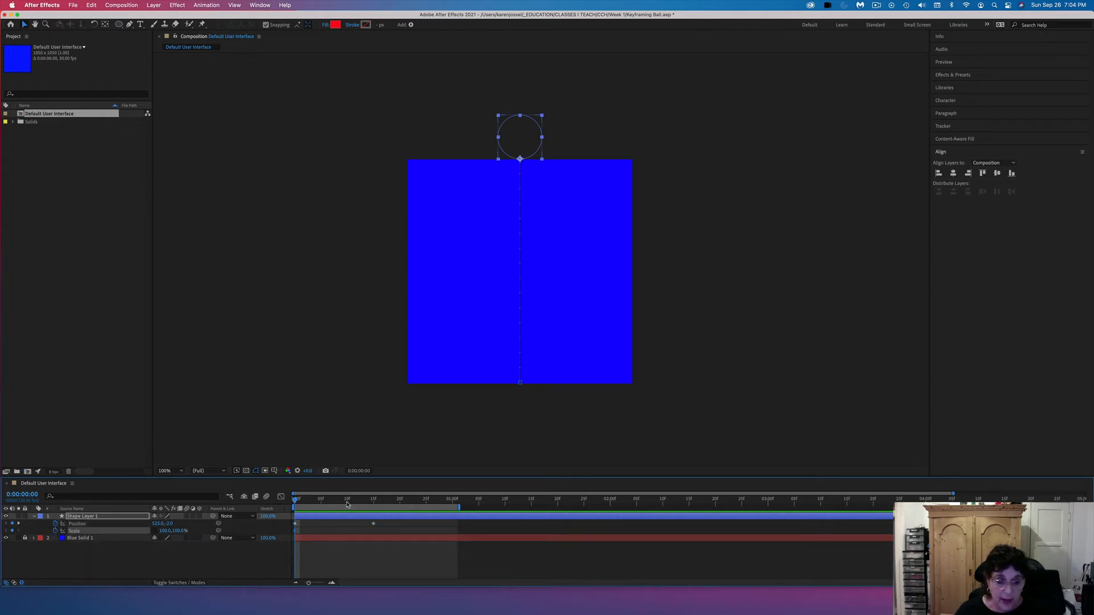
click(347, 502)
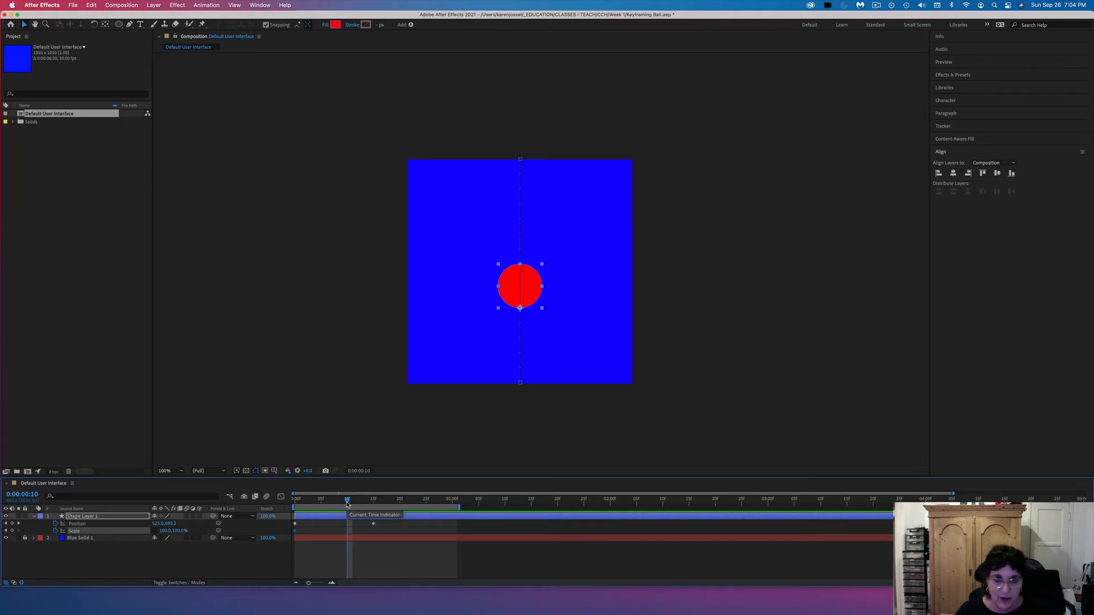
click(154, 530)
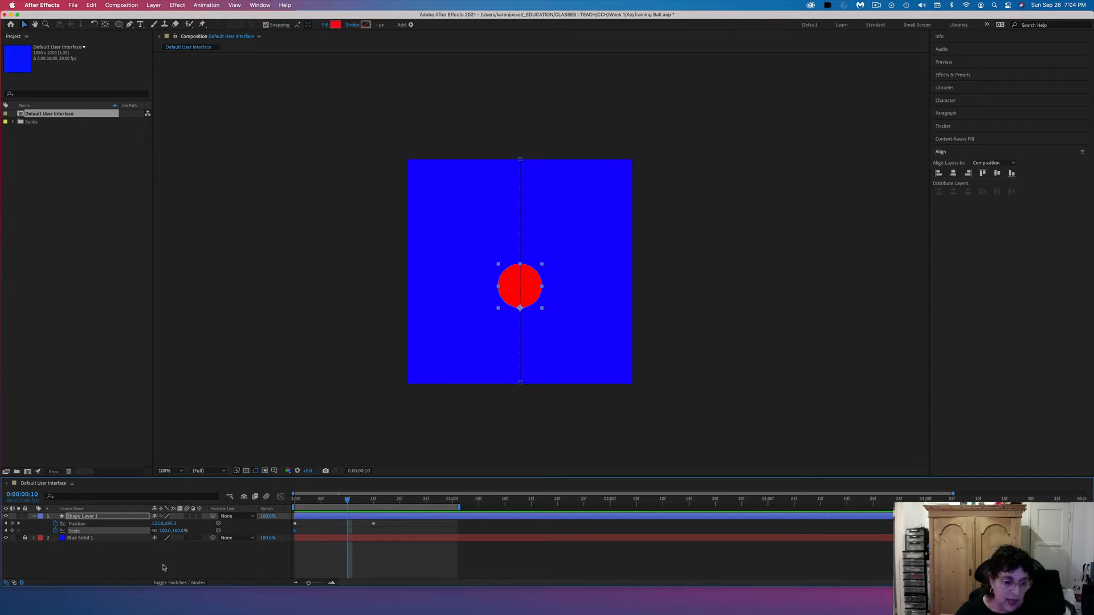
click(154, 531)
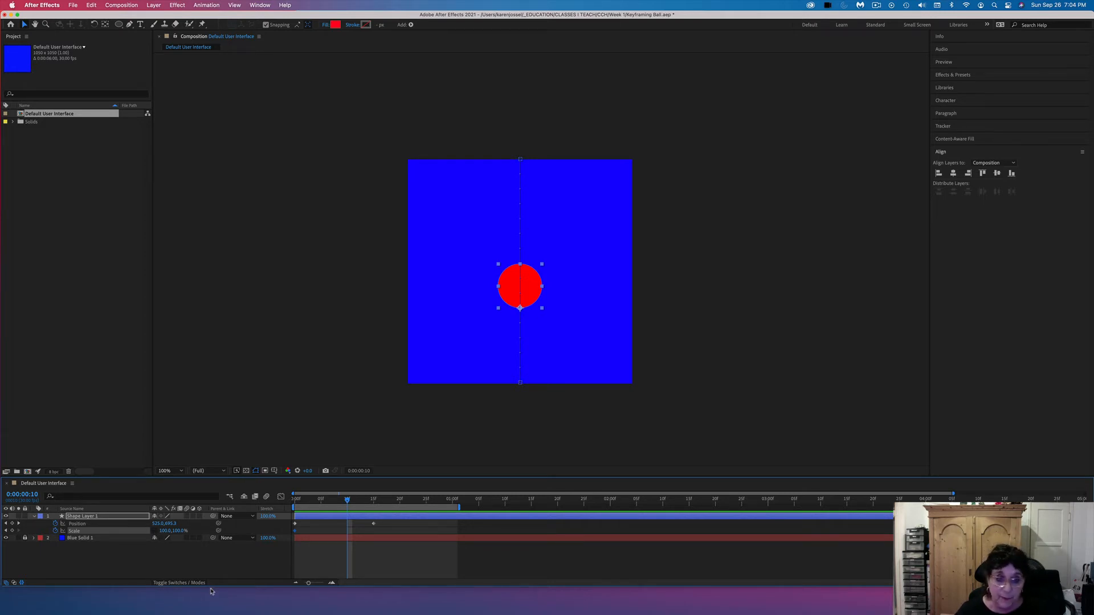
click(165, 531)
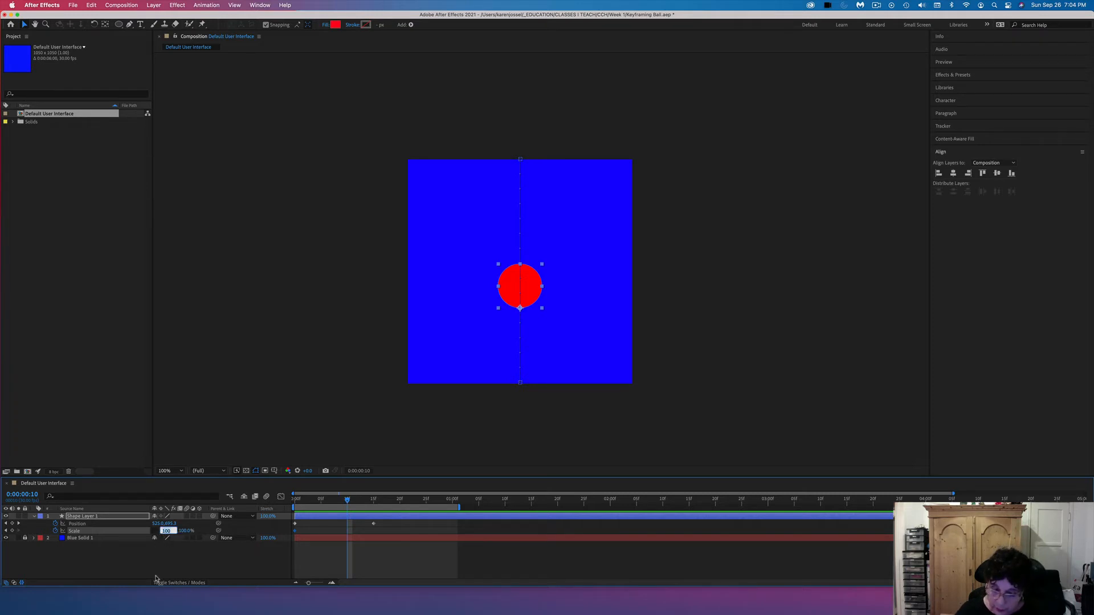
text(75)
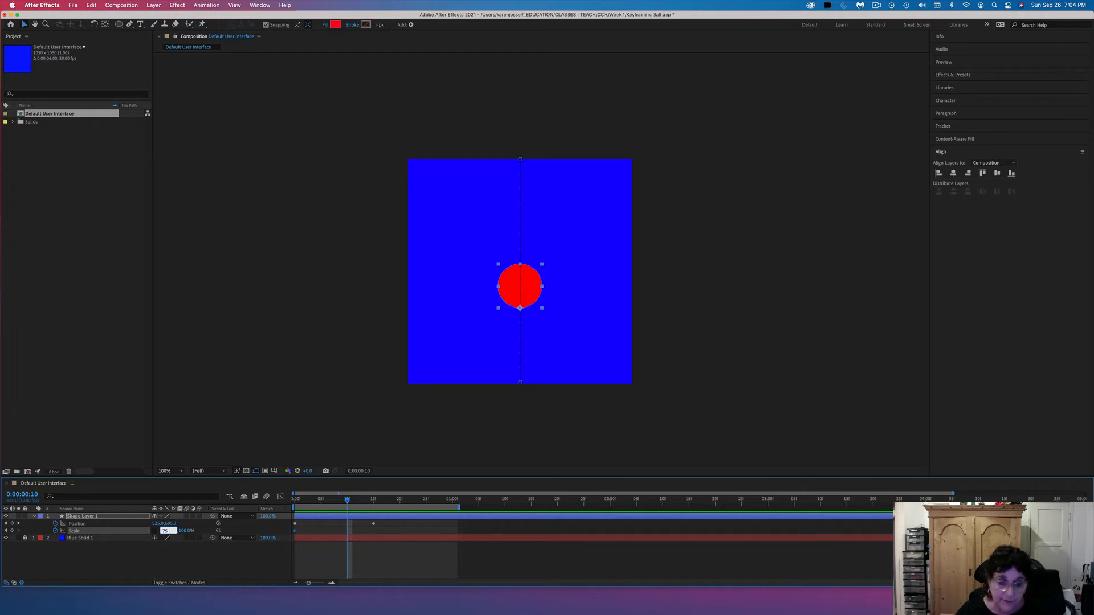
click(183, 533)
click(179, 532)
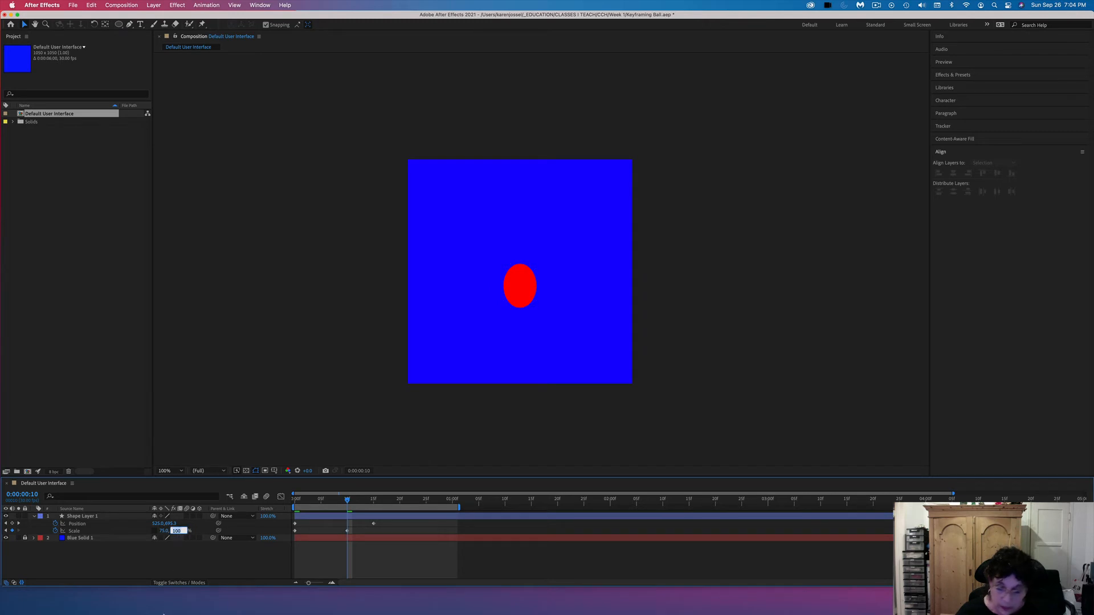
text(125)
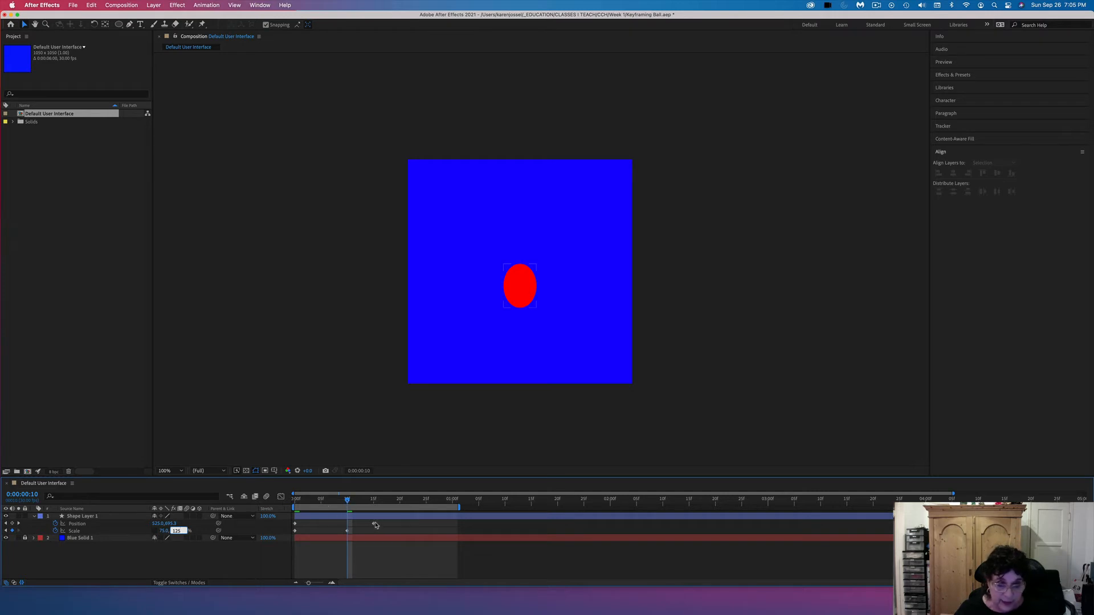
Step: Set the ball's scale at 0:00:00:15 to 125% width and 75% height, and preview the squash
click(18, 526)
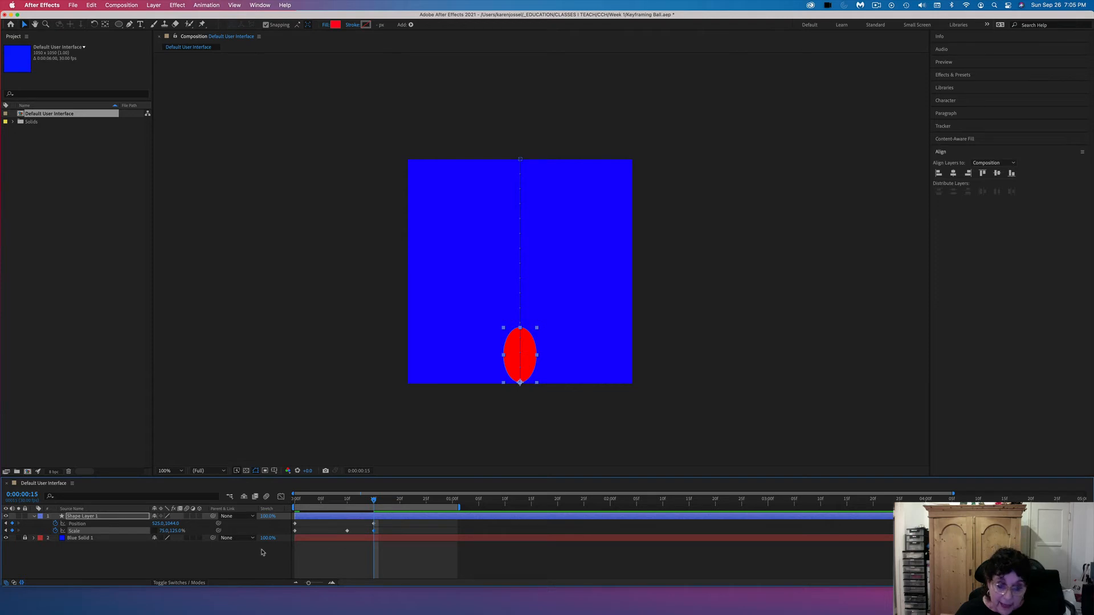
click(163, 531)
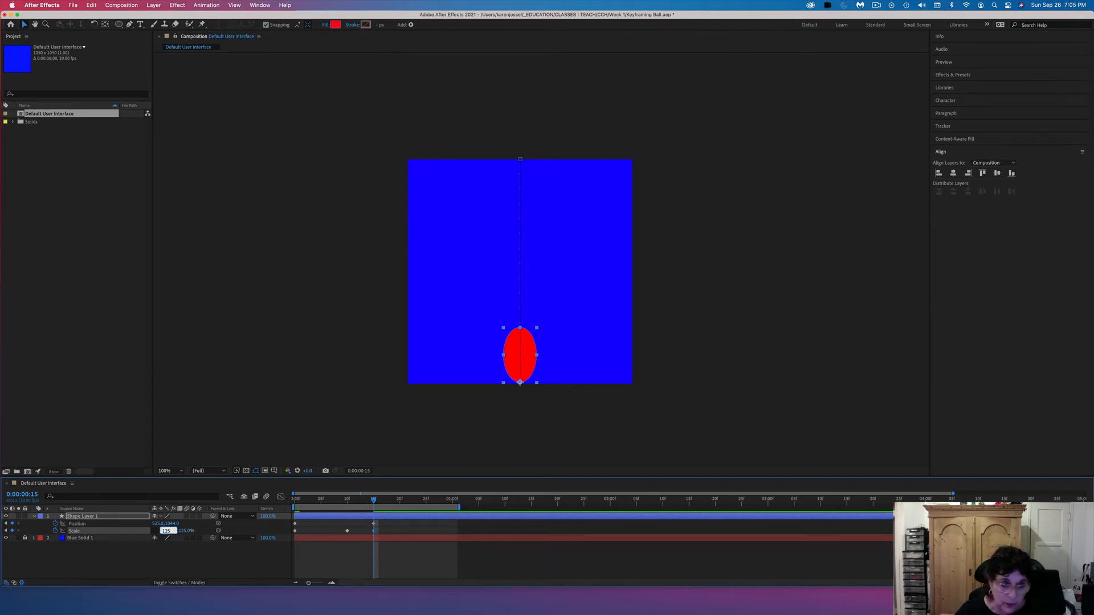
text(125)
key(Return)
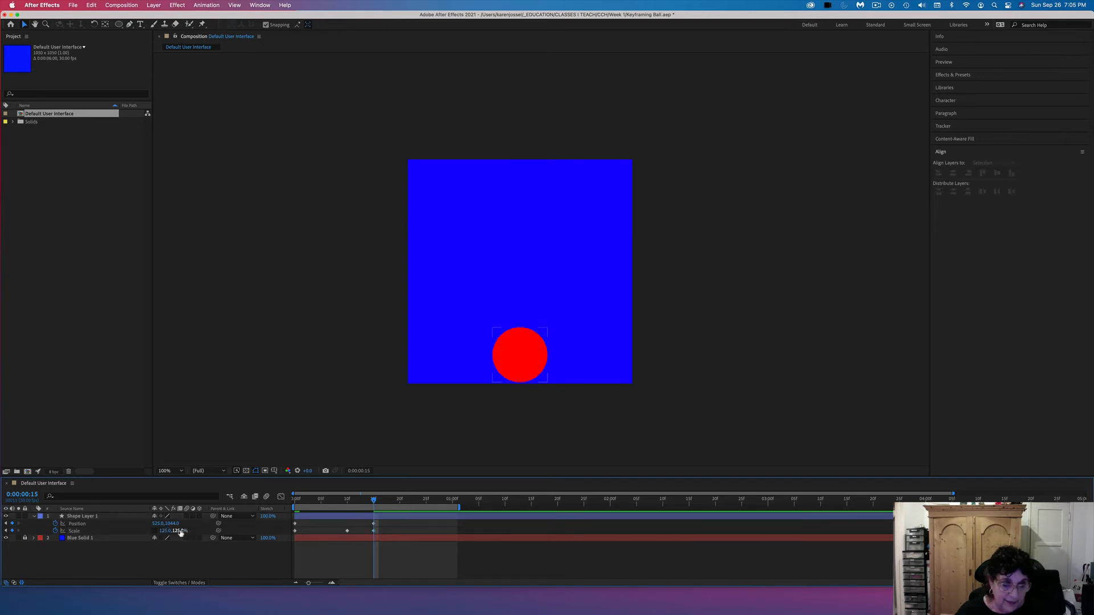
click(179, 531)
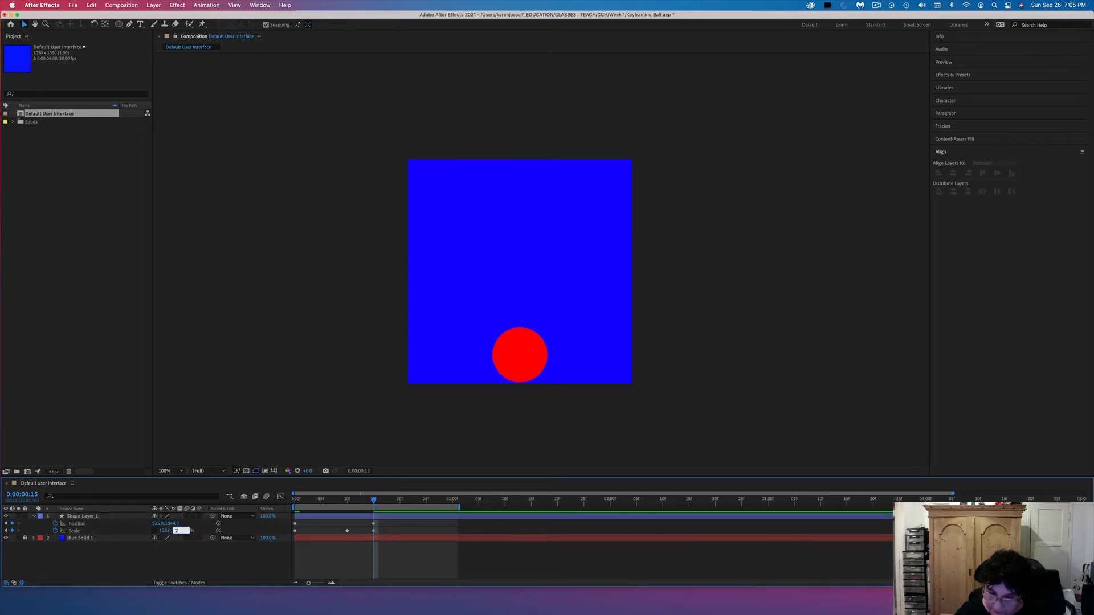
text(75)
key(Return)
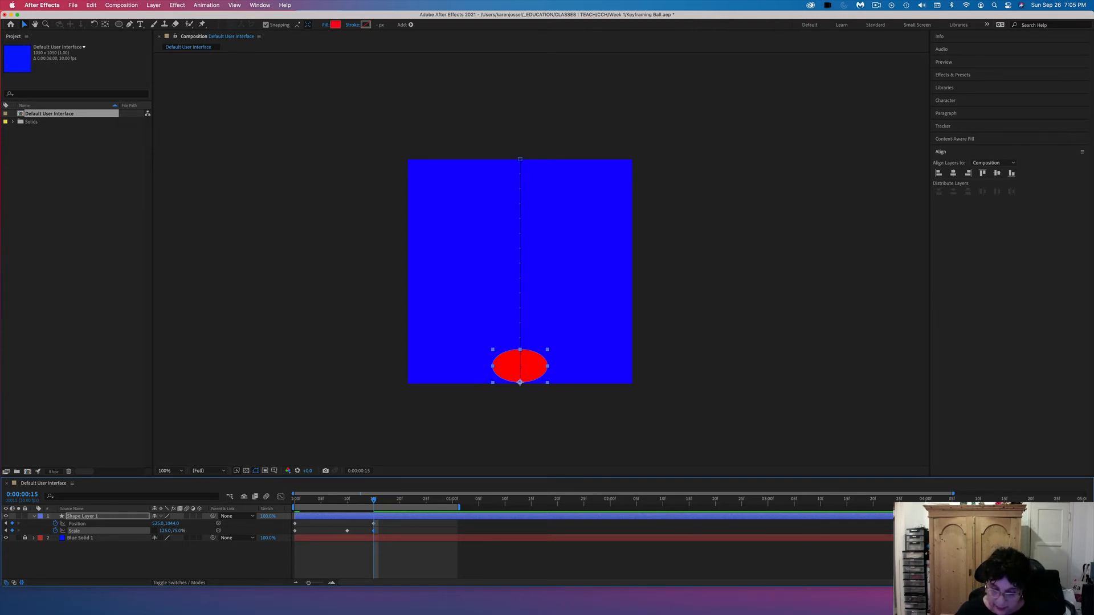
key(space)
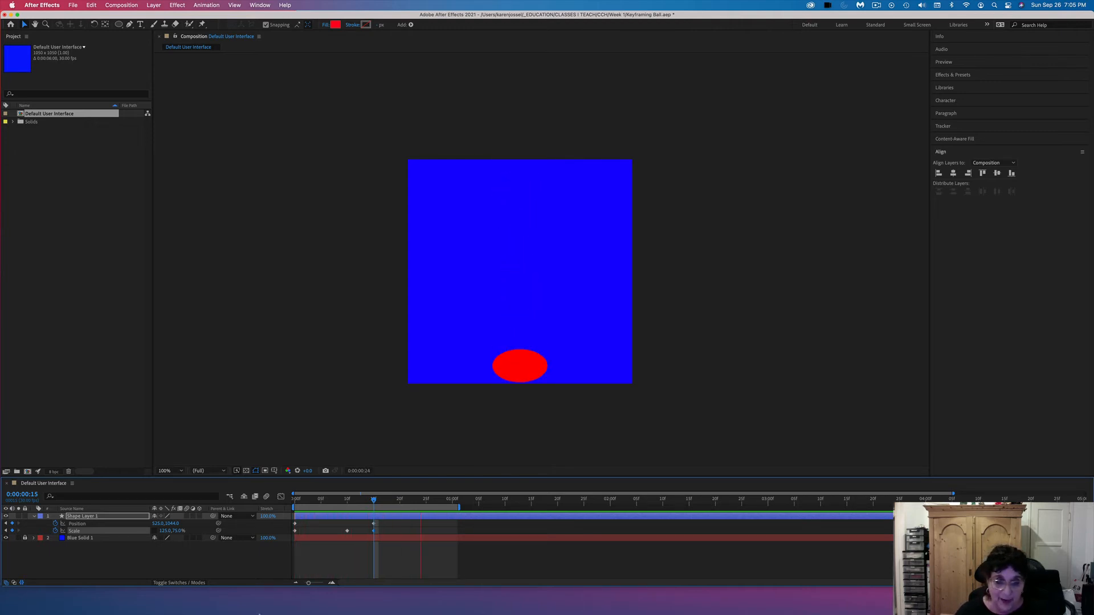
key(space)
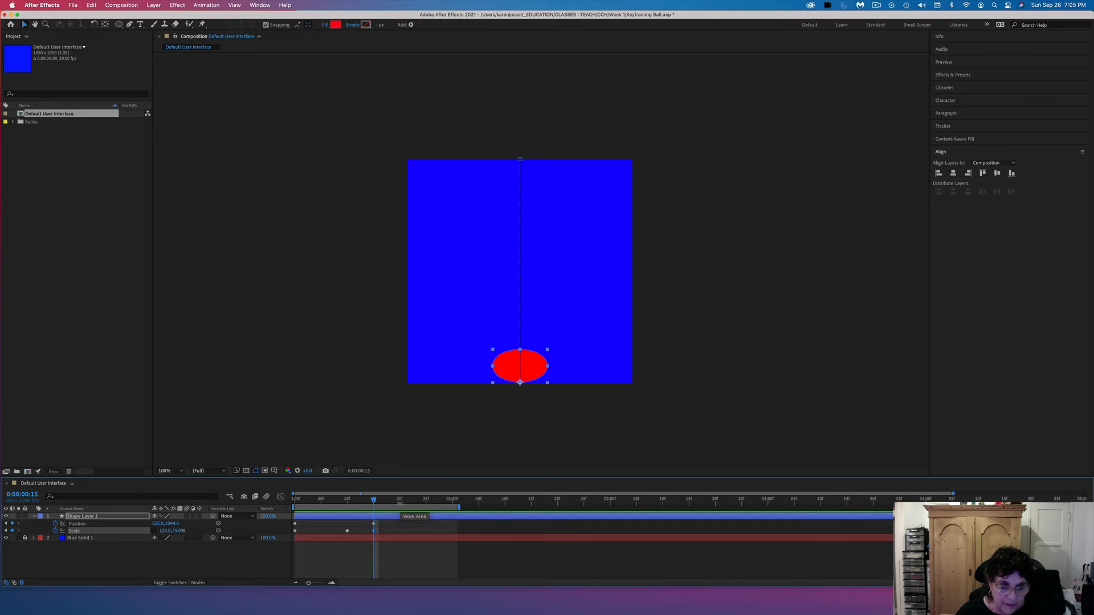
Step: Add a scale keyframe for the ball at 0:00:00:20 with 90% width and 110% height
click(399, 502)
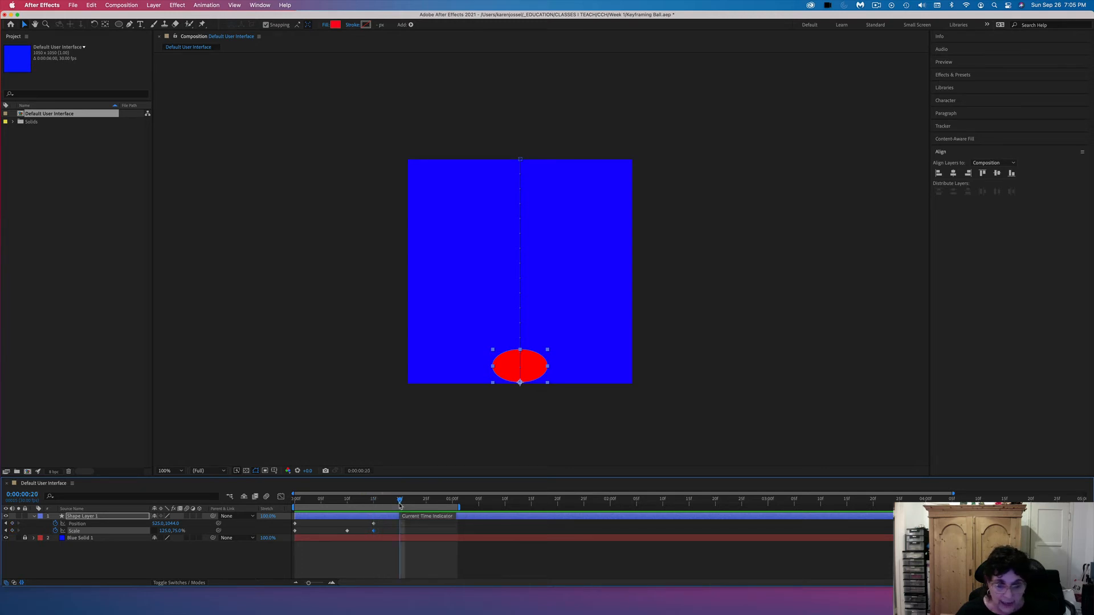
click(165, 530)
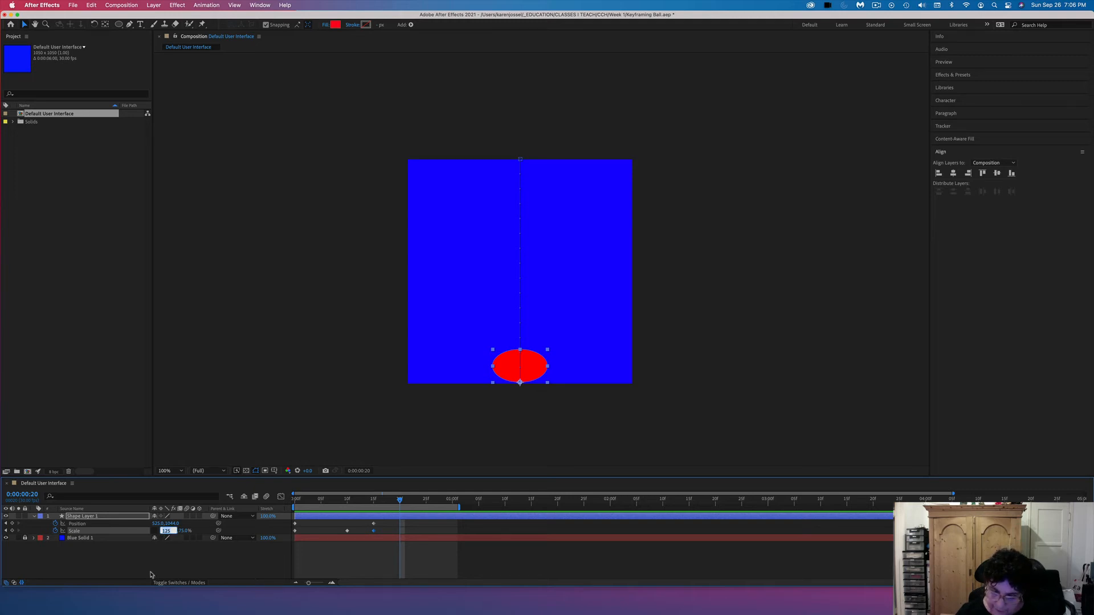
text(9)
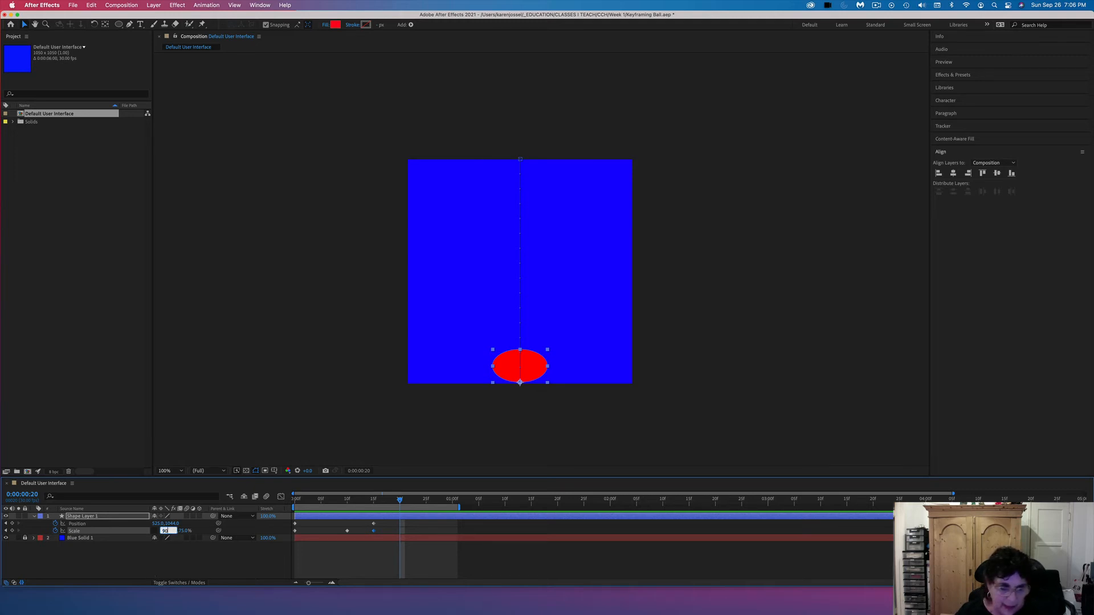
text(0)
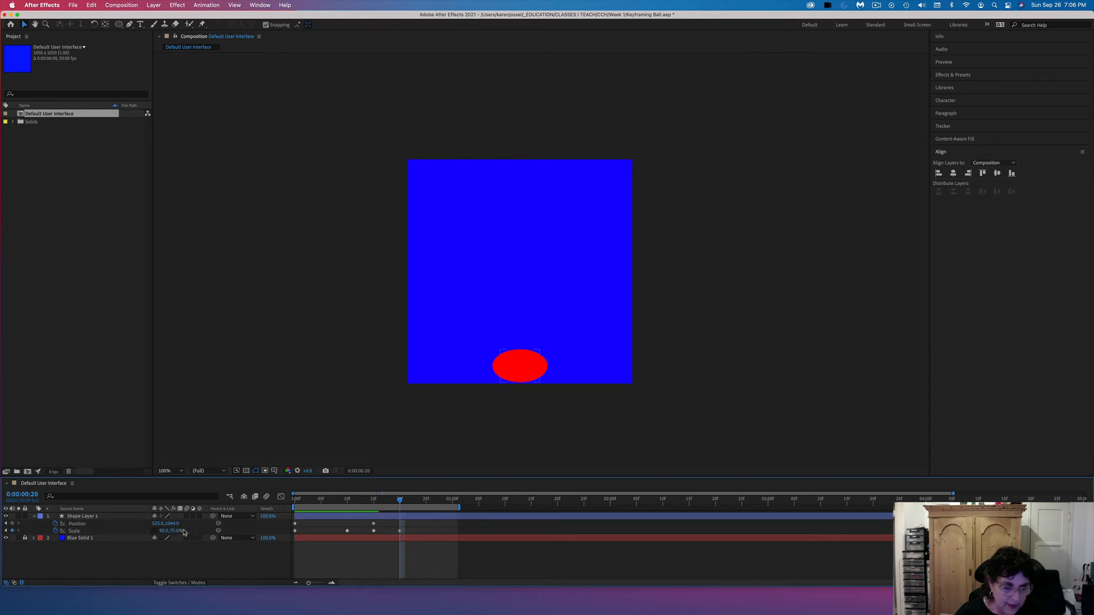
key(Tab)
text(75)
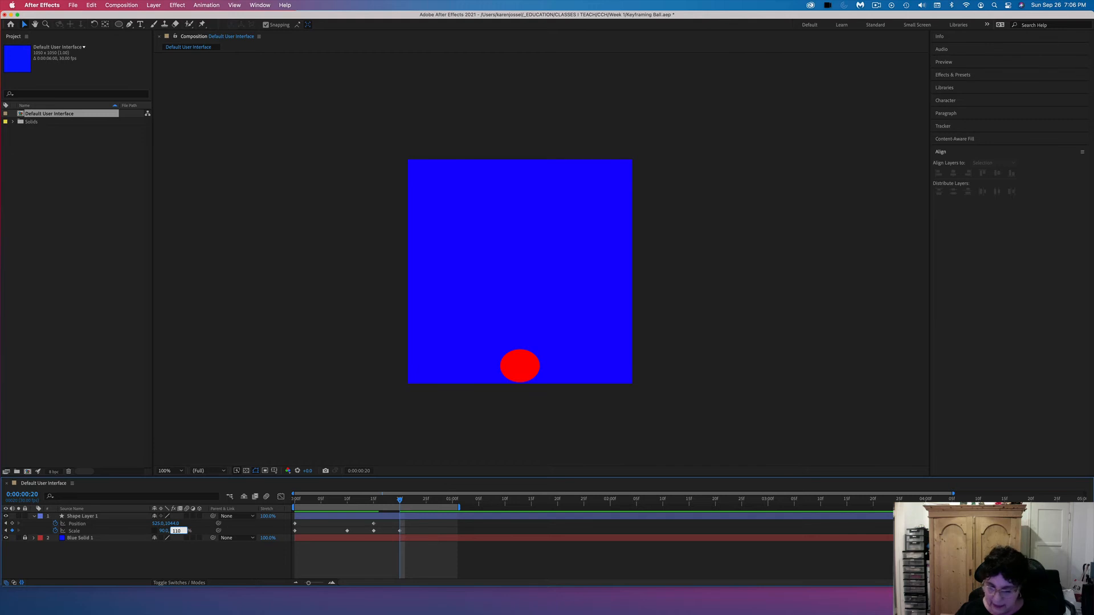
key(Return)
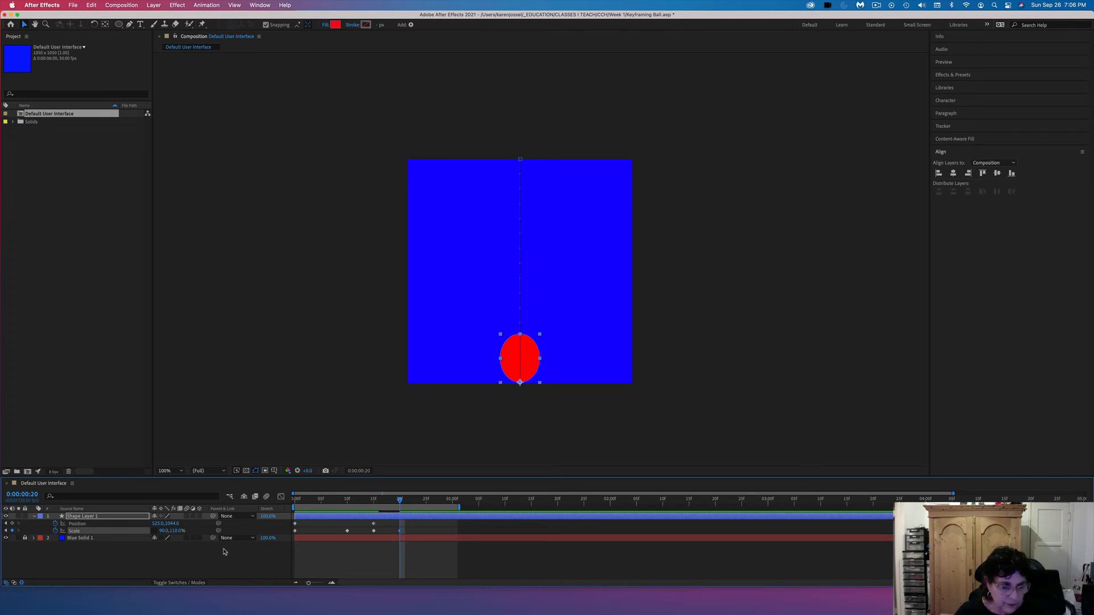
Step: Change the ball's scale at 0:00:00:20 to 110% width and 90% height
click(176, 531)
text(90)
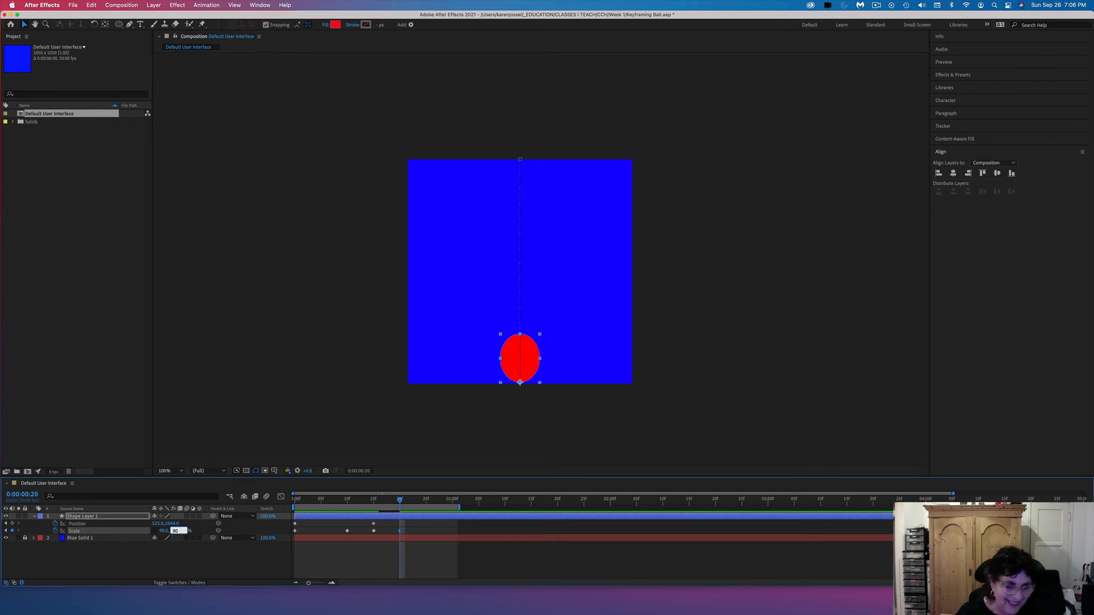
click(164, 531)
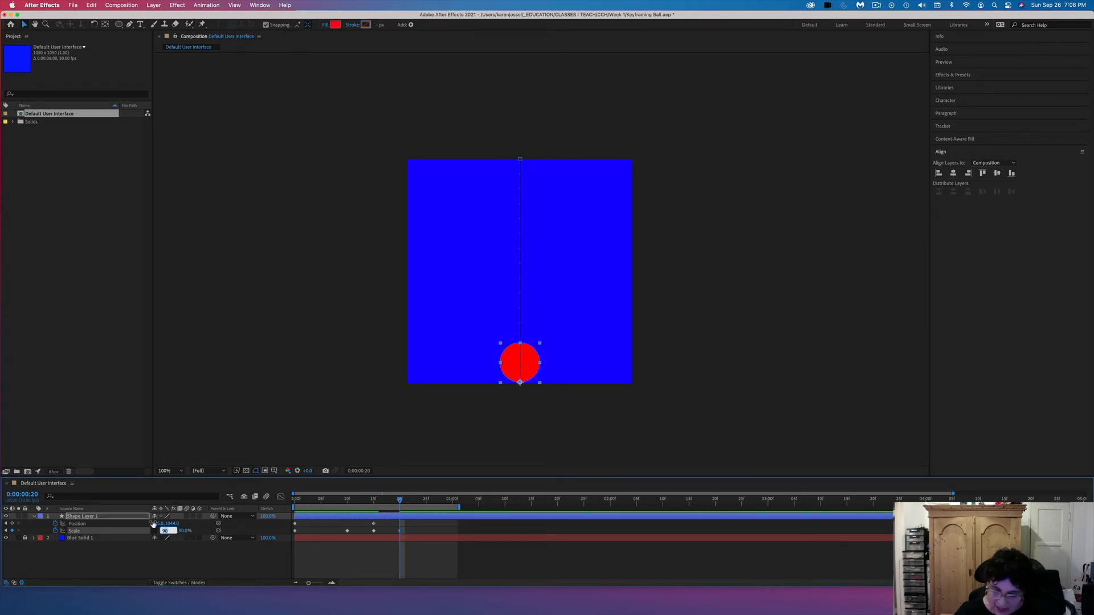
key(Return)
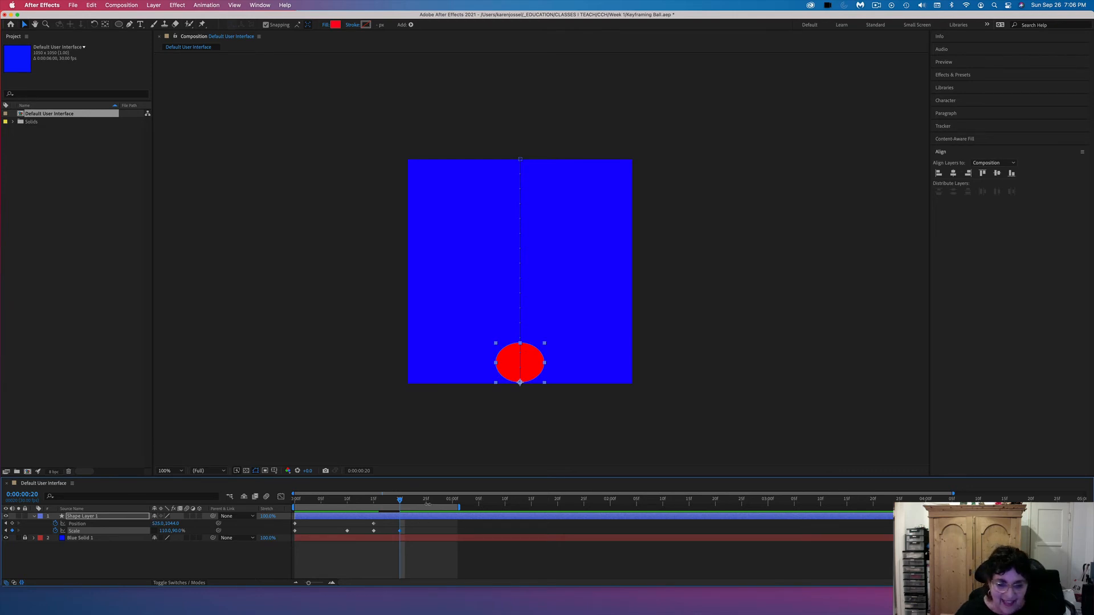
Step: Return the ball to its round shape at 0:00:00:25 with a scale of 100% width and 100% height
click(427, 505)
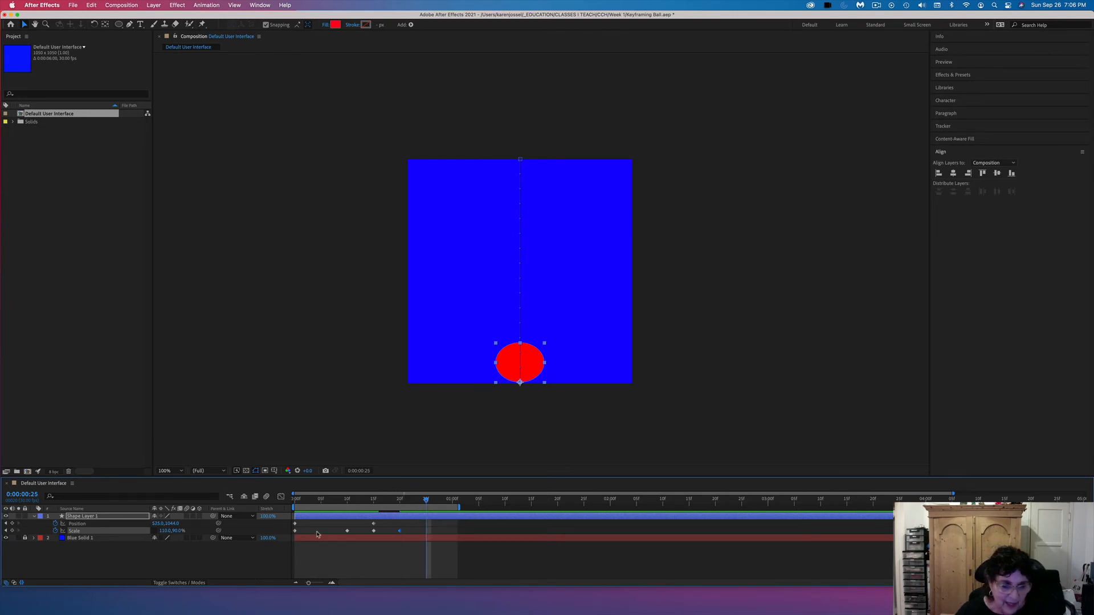
click(163, 531)
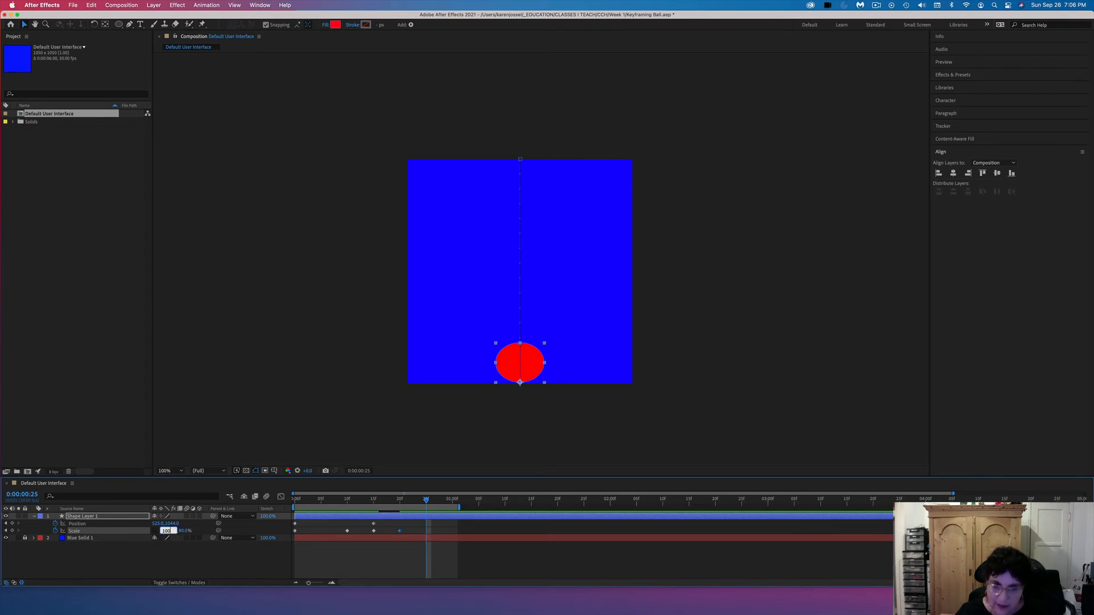
text(100)
key(Return)
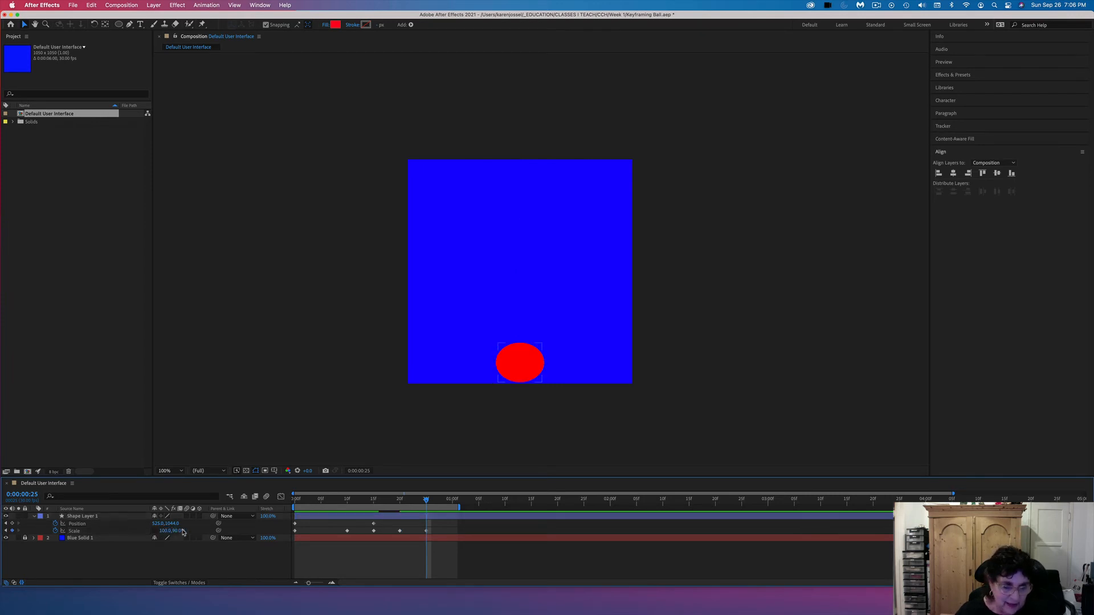
click(178, 532)
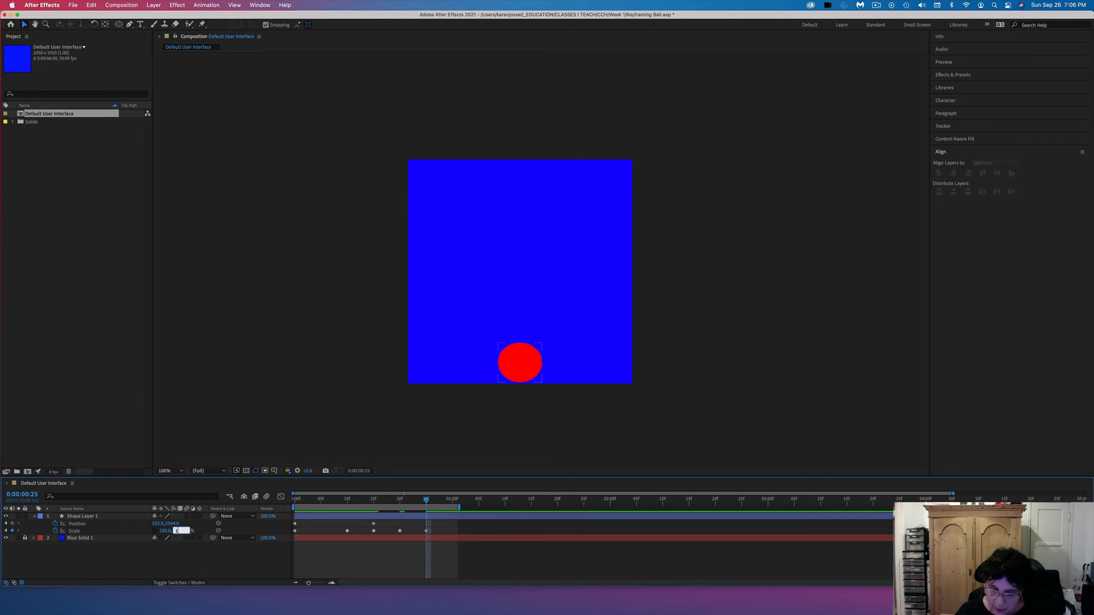
text(100)
key(Return)
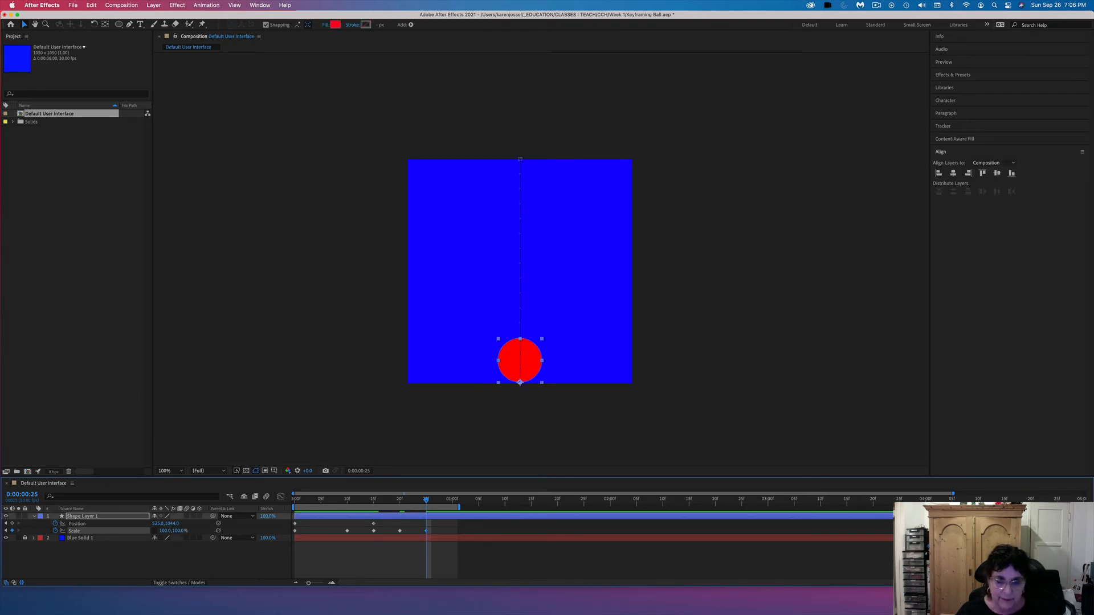
Step: Preview the ball's drop with its squash and stretch from 0:00:00:00, and stop the playback
key(Home)
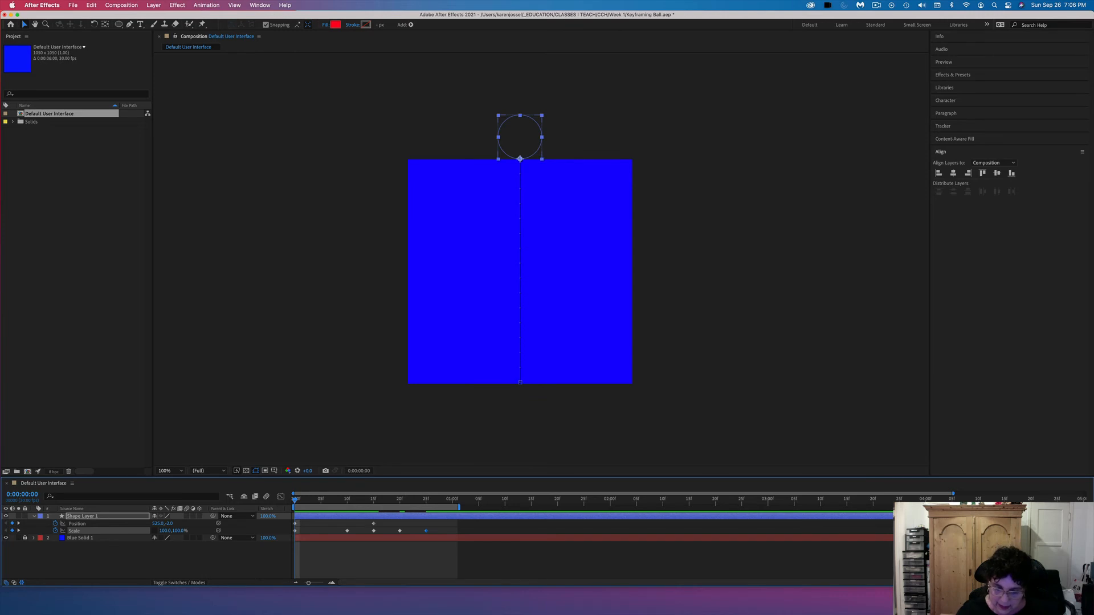
key(space)
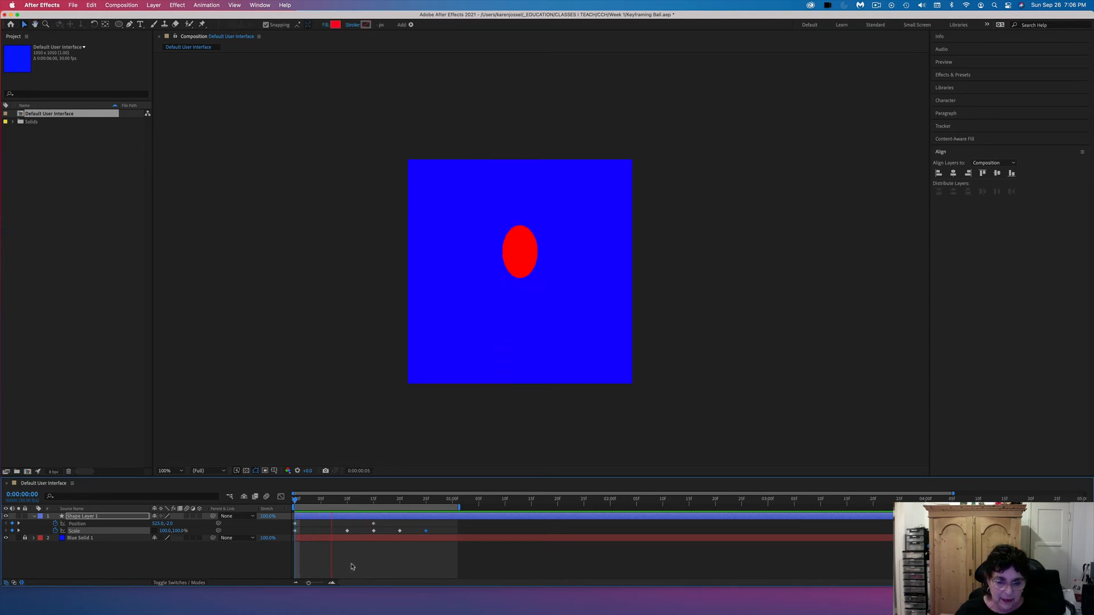
key(space)
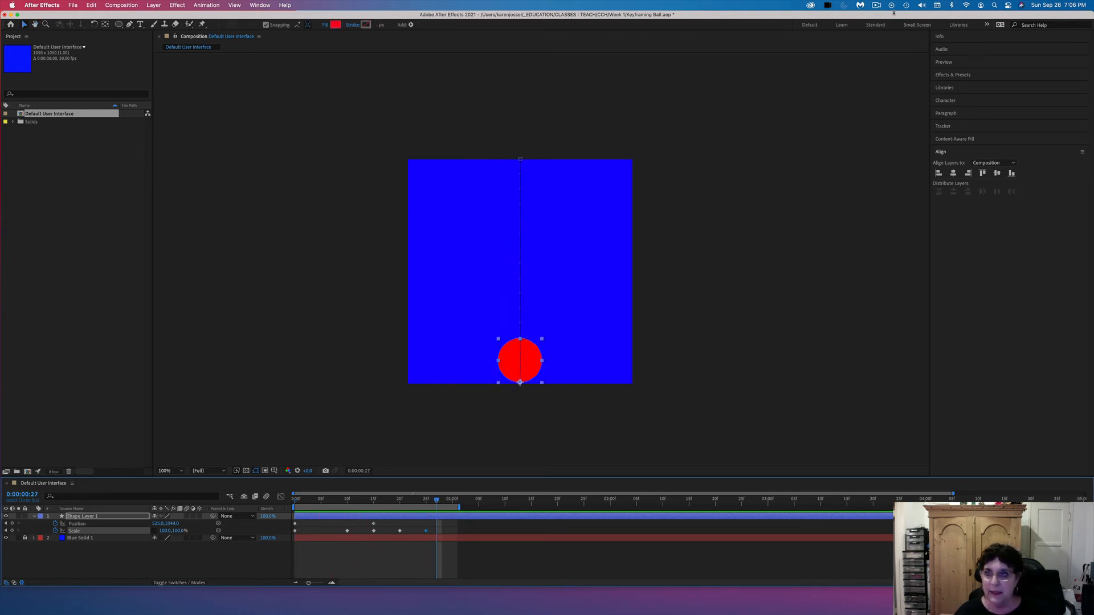
click(876, 7)
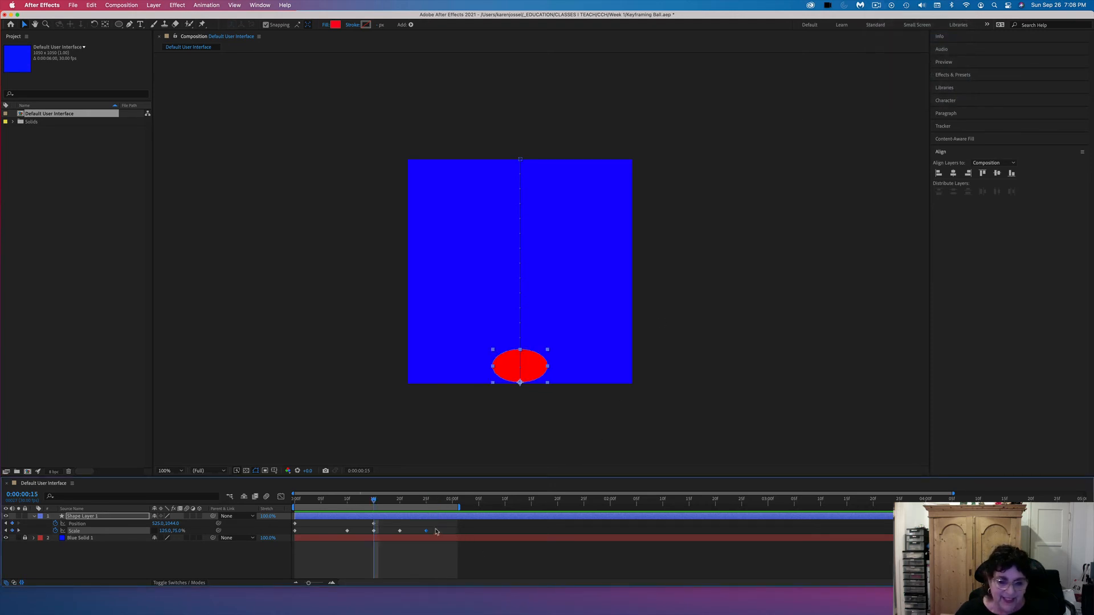
Step: Move the last three scale keyframes to 0:00:00:20, 0:00:00:25 and 0:00:01:00, and preview the animation from 0:00:00:00
drag(436, 533, 400, 536)
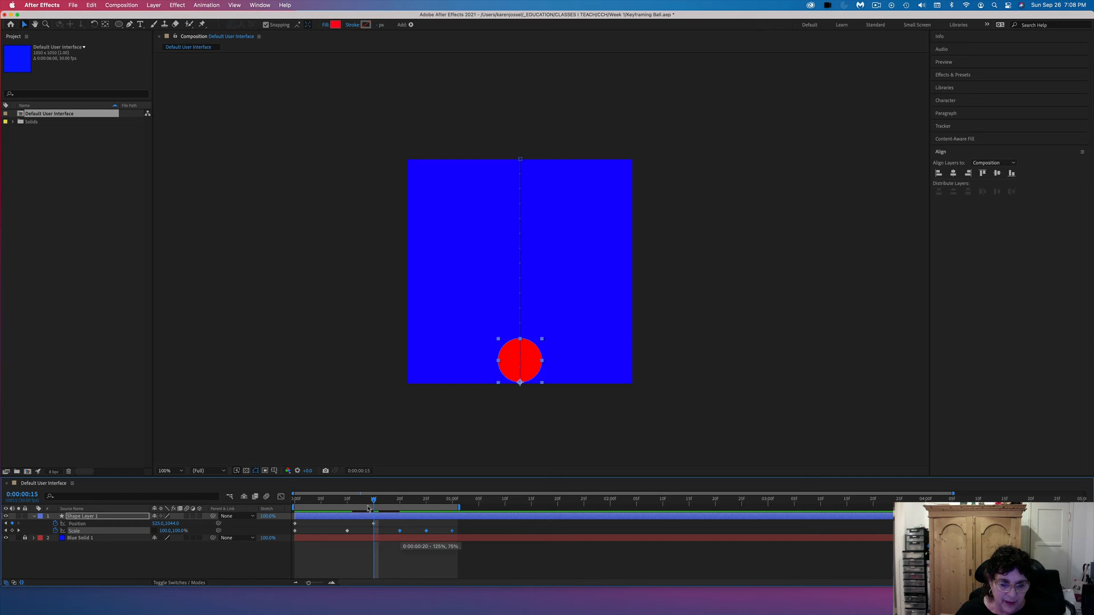
drag(373, 501, 285, 516)
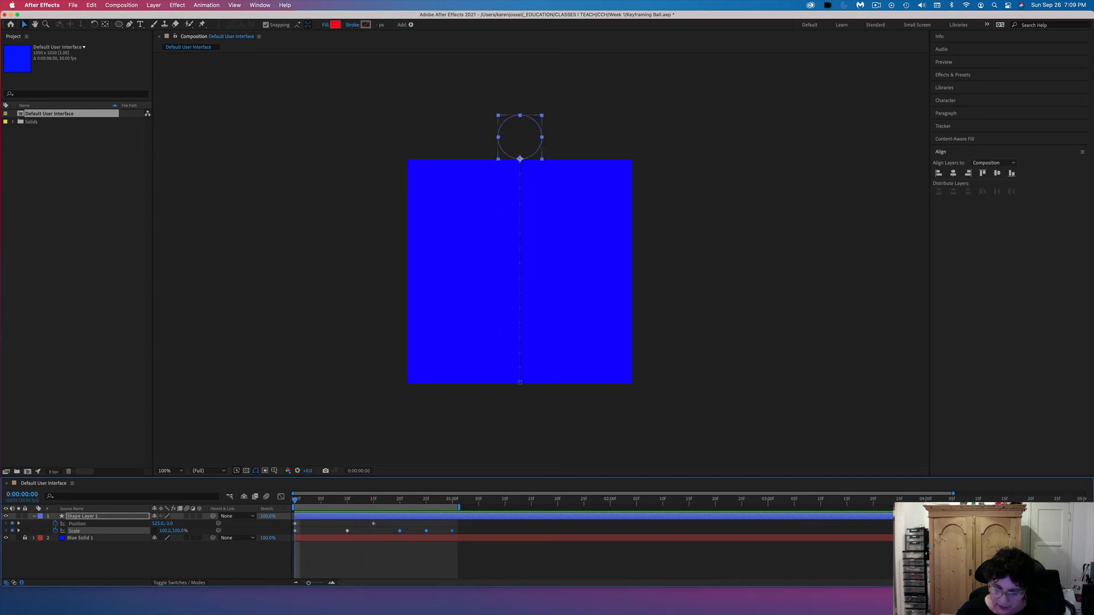
key(space)
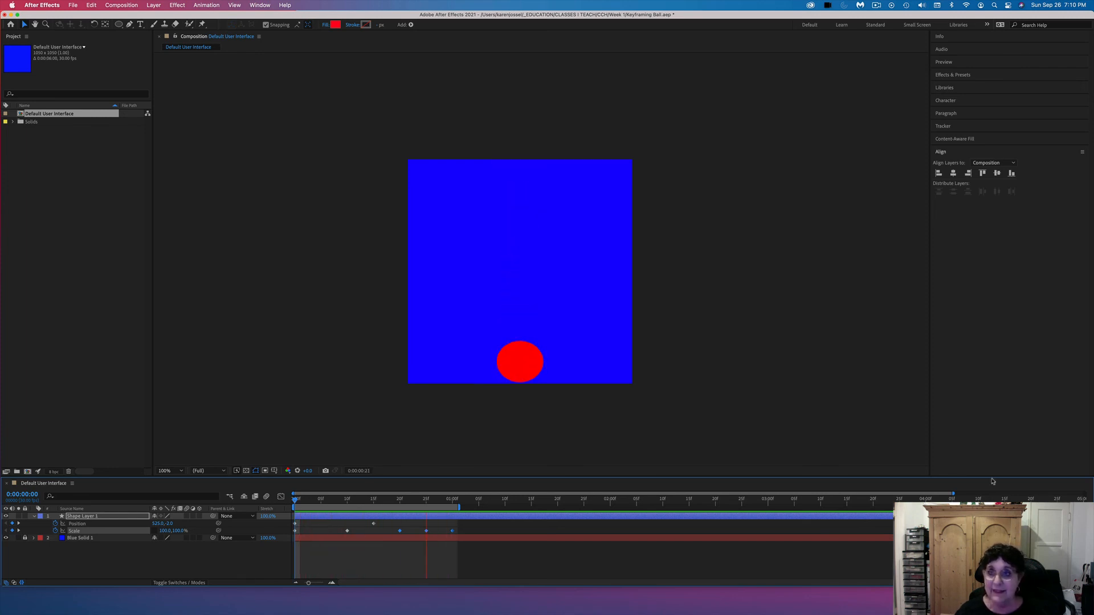
click(877, 5)
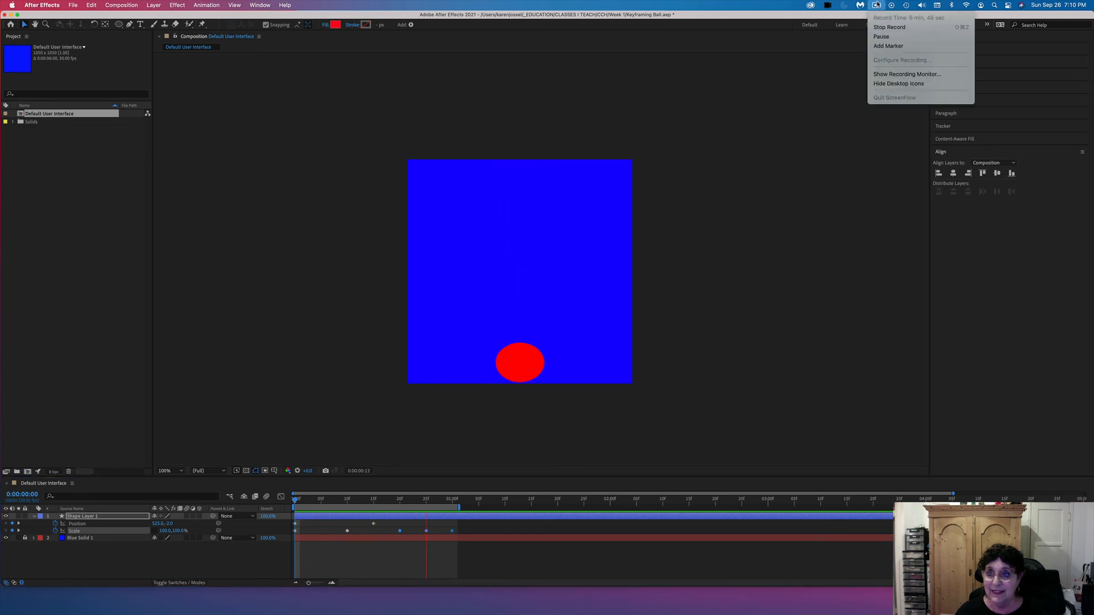